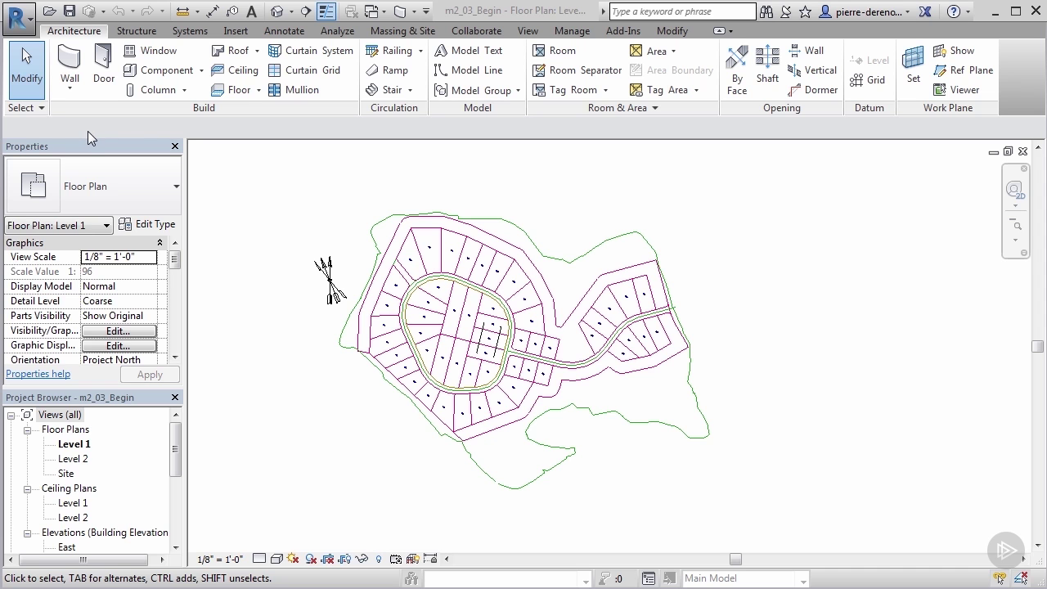
Look through the Level 2 and Site floor plans, then return to Level 1.
mouse_move(173, 261)
left_mouse_down()
mouse_move(174, 276)
mouse_move(175, 257)
left_mouse_up()
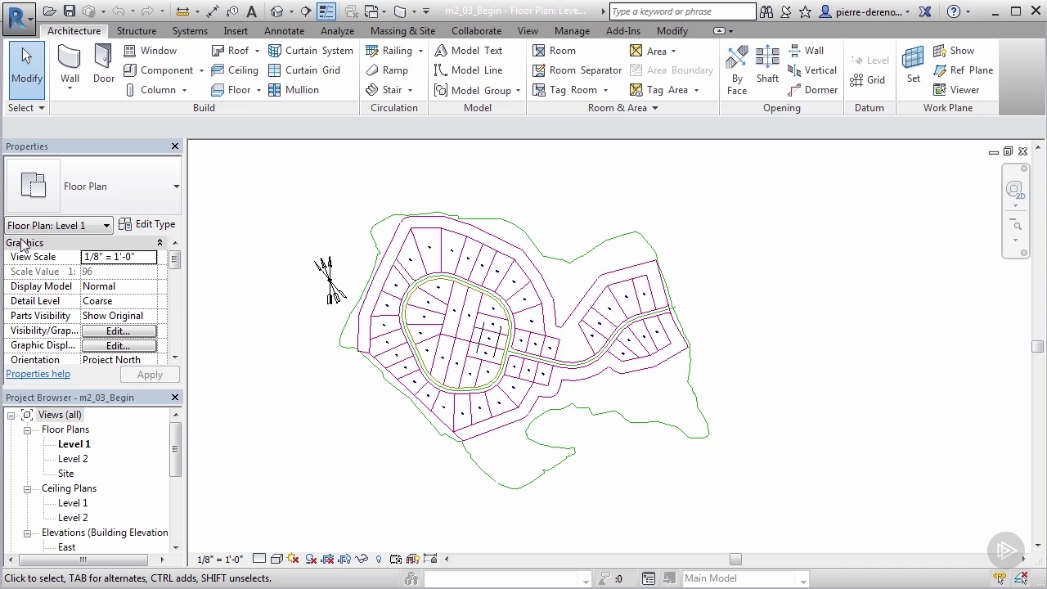
left_click_drag(176, 263, 175, 268)
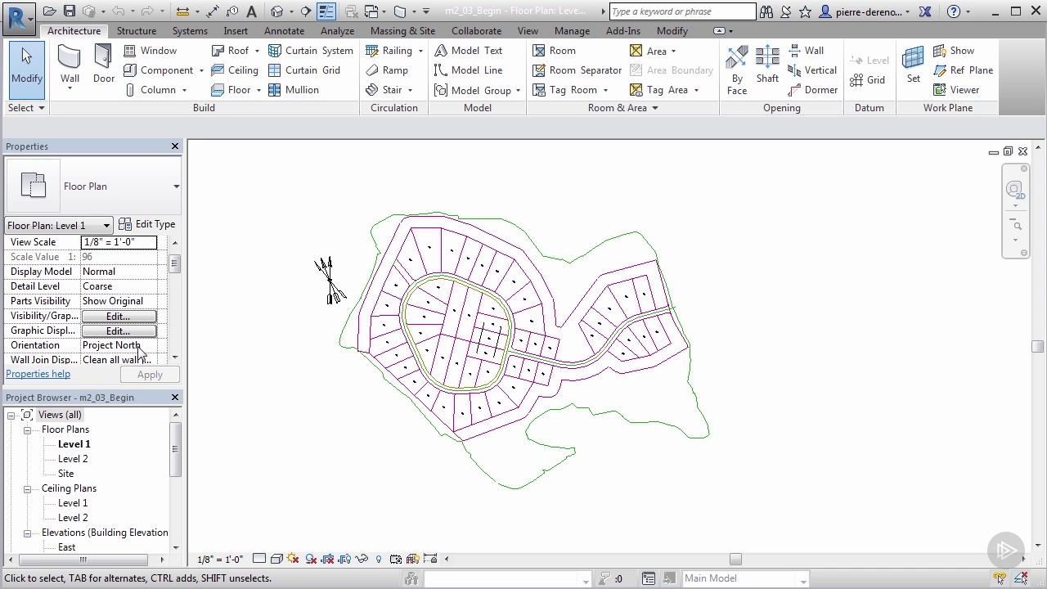
double_click(85, 463)
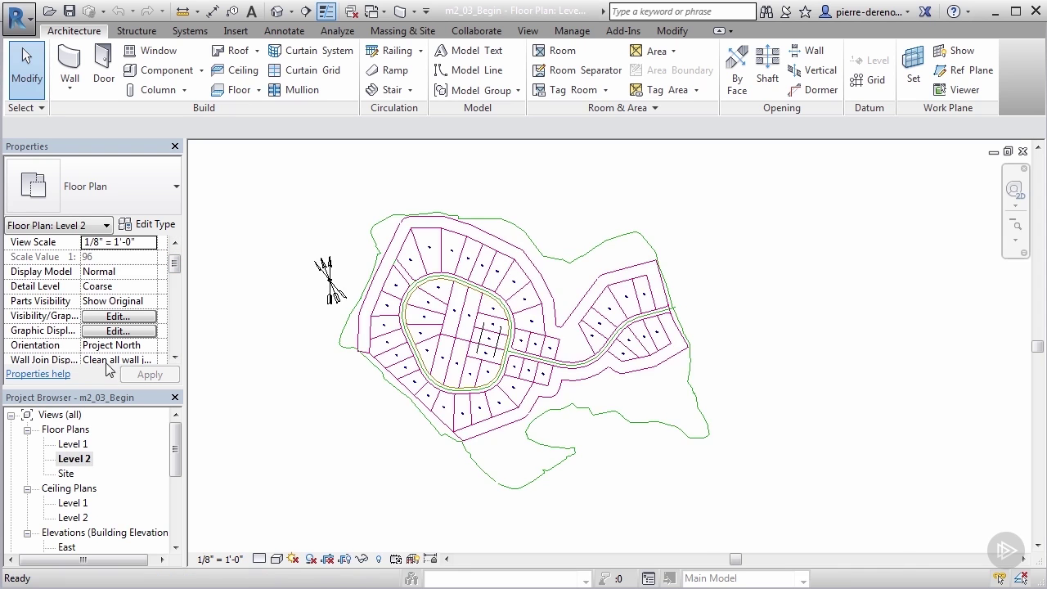
double_click(72, 474)
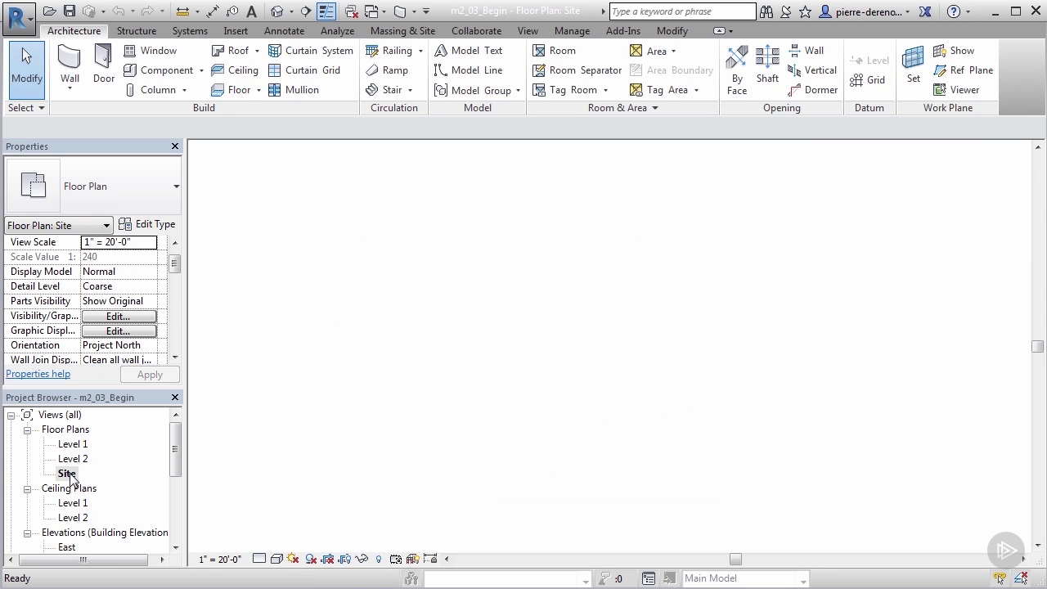
double_click(74, 444)
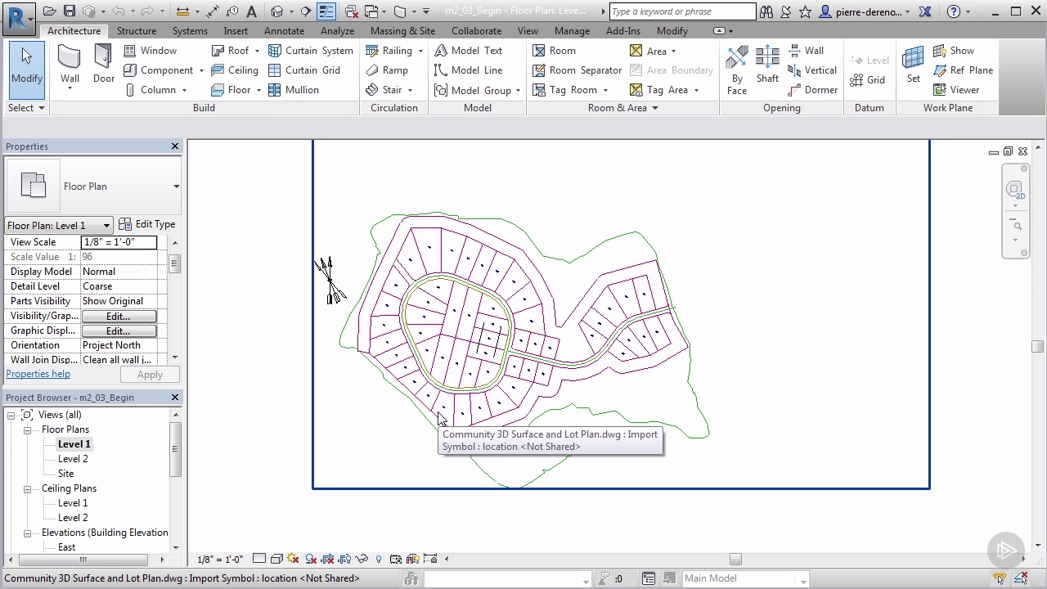
Zoom in and out on the Level 1 plan to inspect the drawing.
scroll(491, 331, "up", 3)
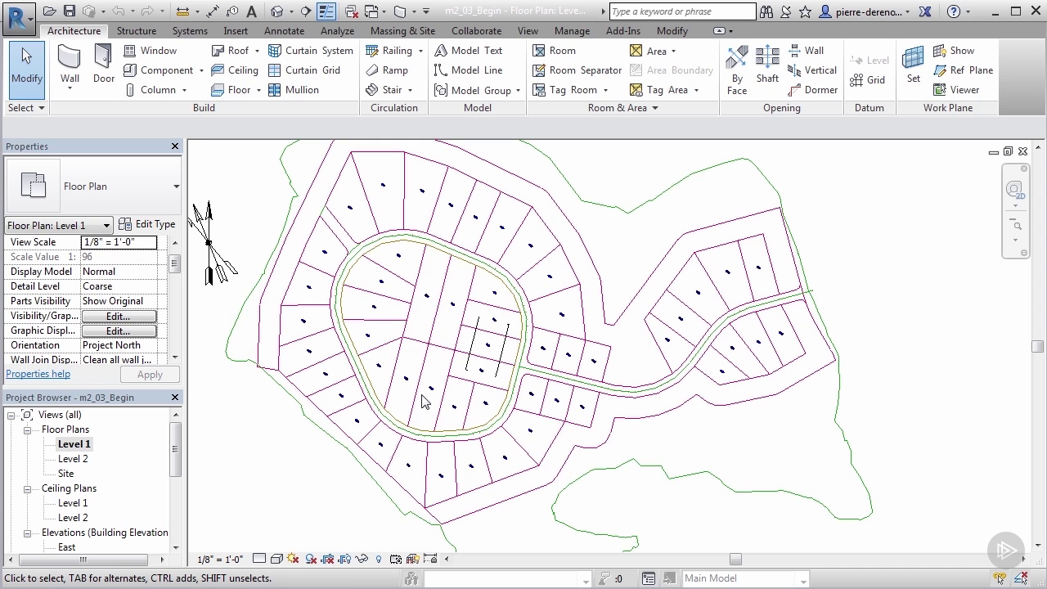
scroll(424, 401, "up", 3)
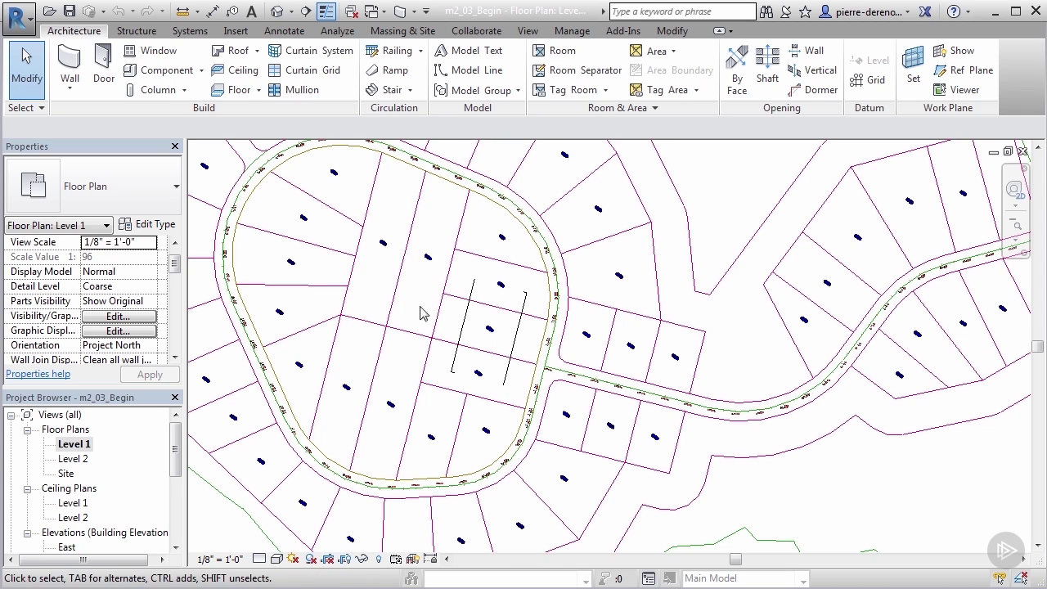
scroll(424, 409, "down", 1)
scroll(423, 409, "down", 2)
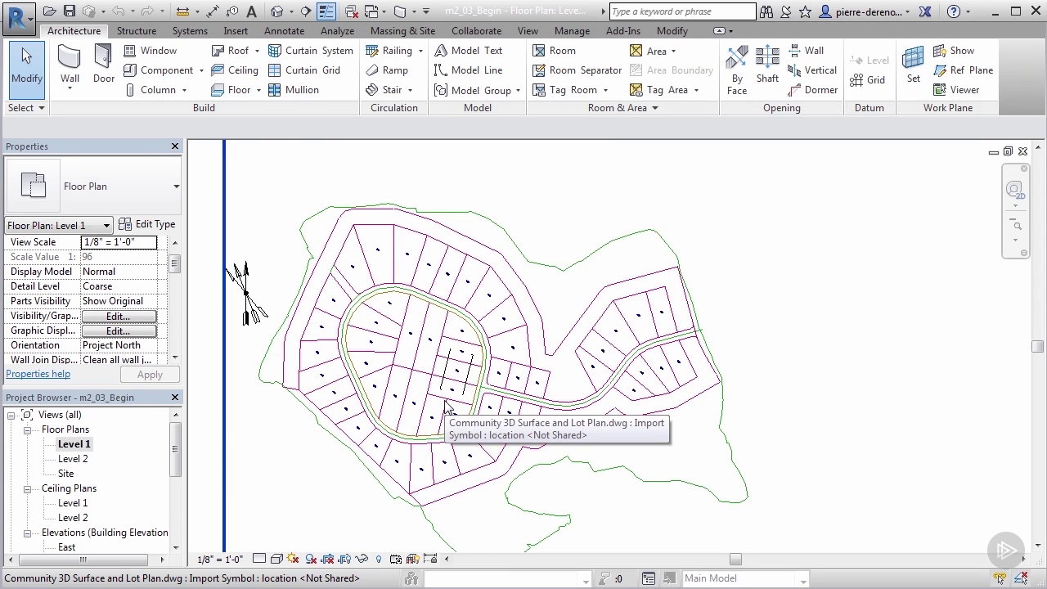
scroll(446, 406, "down", 1)
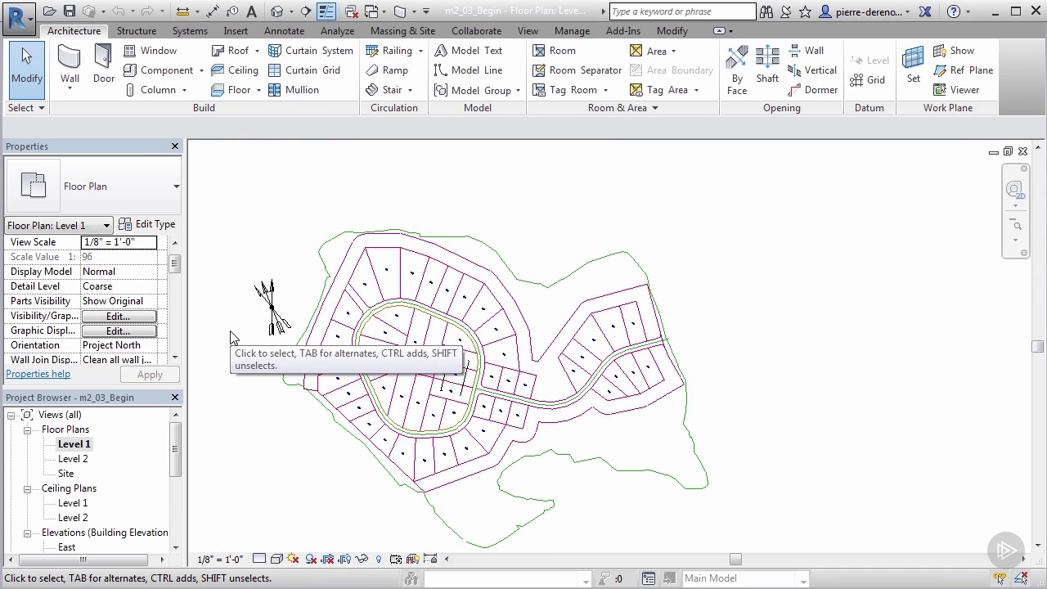
scroll(288, 303, "up", 2)
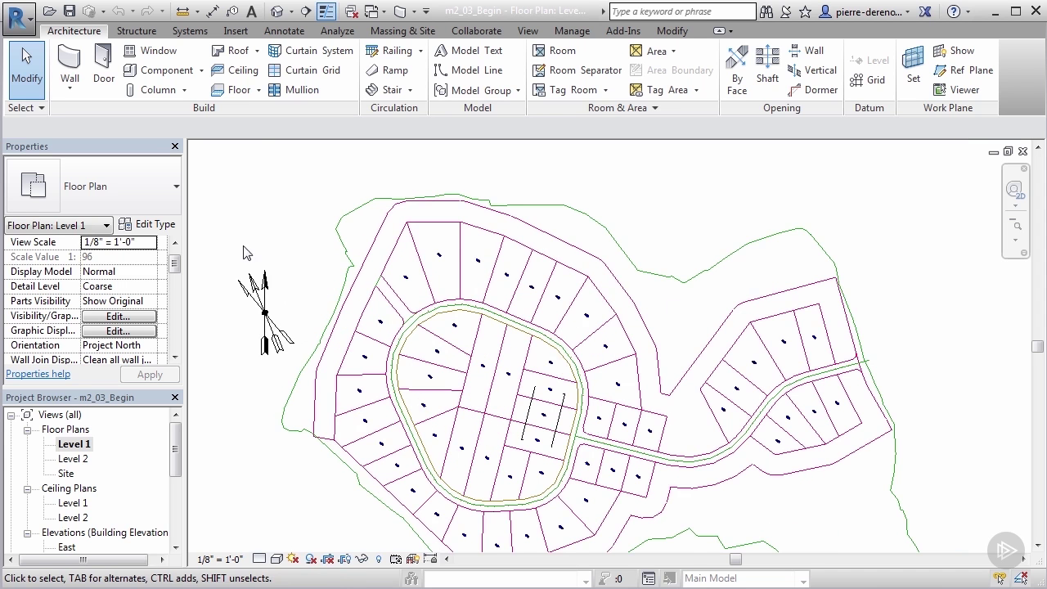
scroll(269, 253, "up", 1)
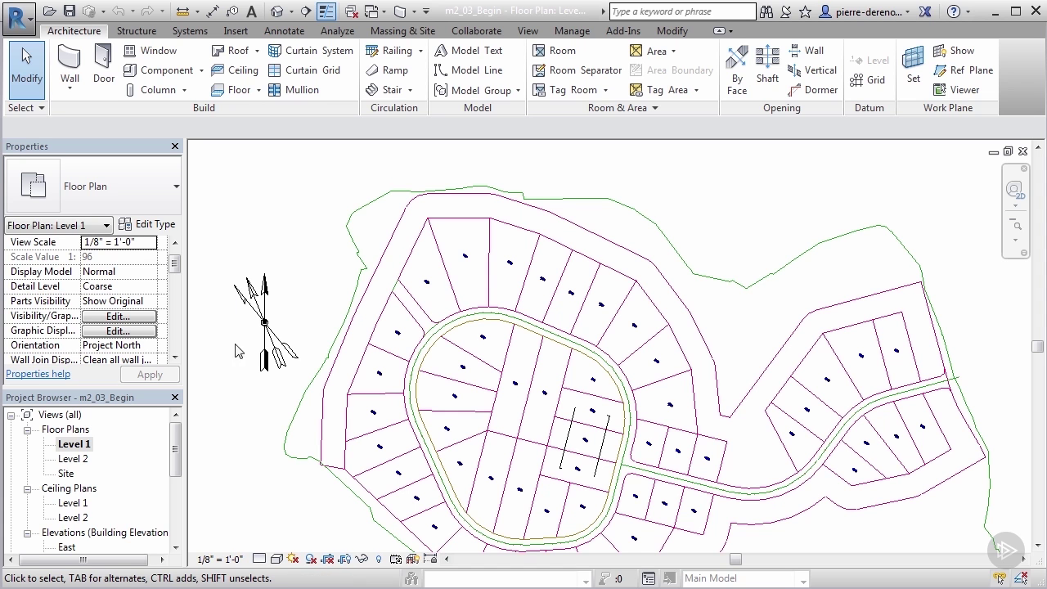
scroll(322, 163, "down", 2)
scroll(512, 368, "up", 4)
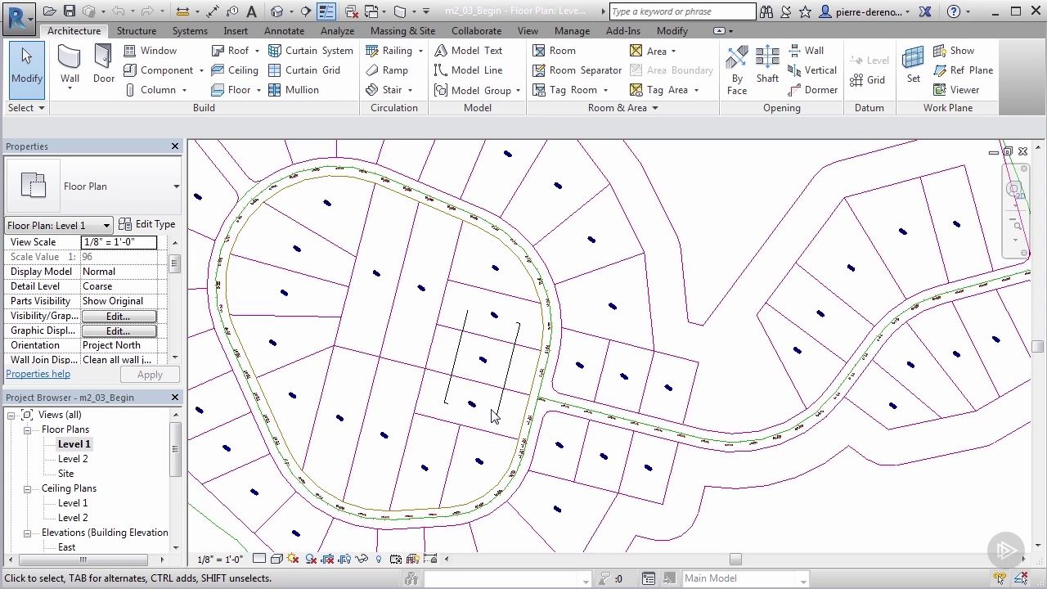
scroll(493, 416, "up", 1)
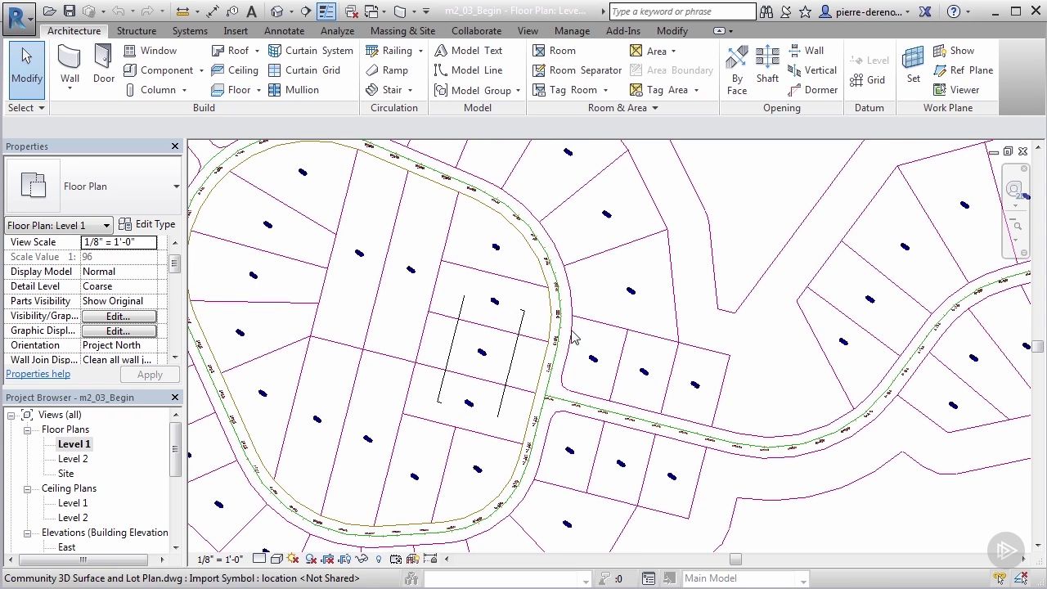
scroll(449, 399, "down", 5)
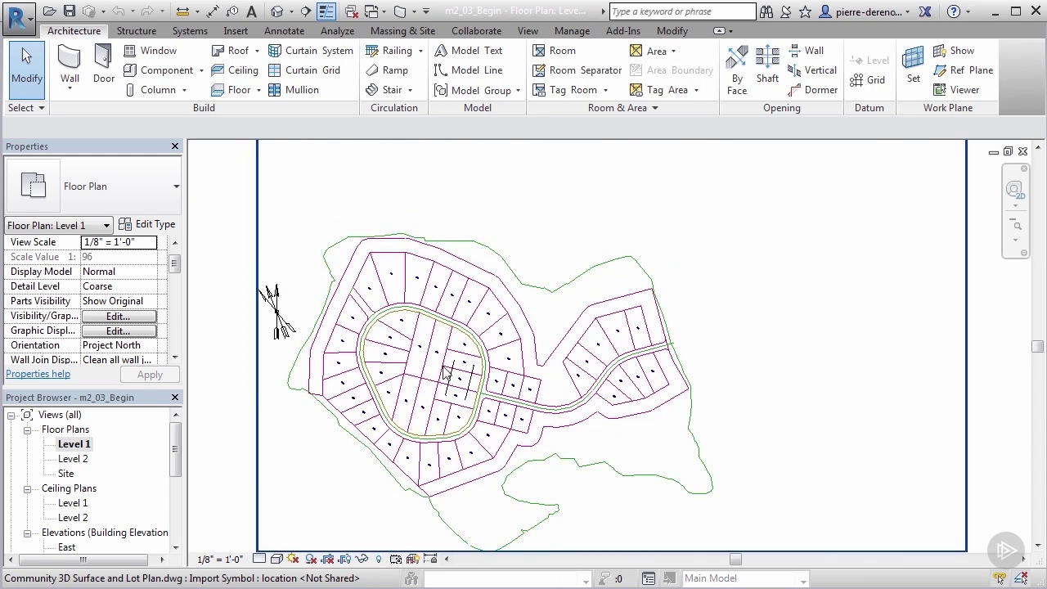
scroll(450, 365, "down", 2)
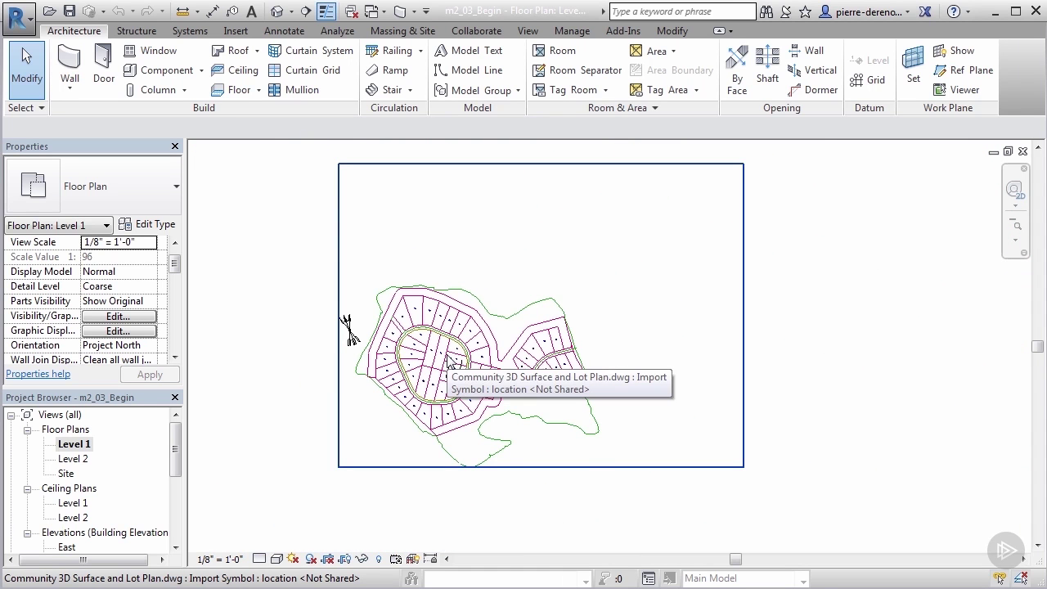
scroll(451, 359, "down", 1)
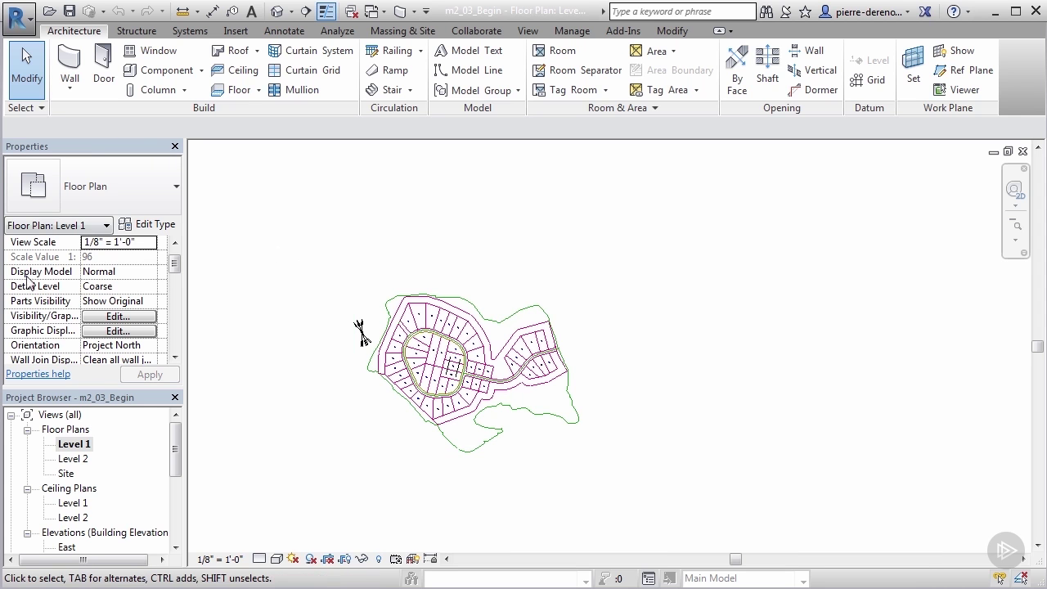
left_click_drag(174, 266, 174, 271)
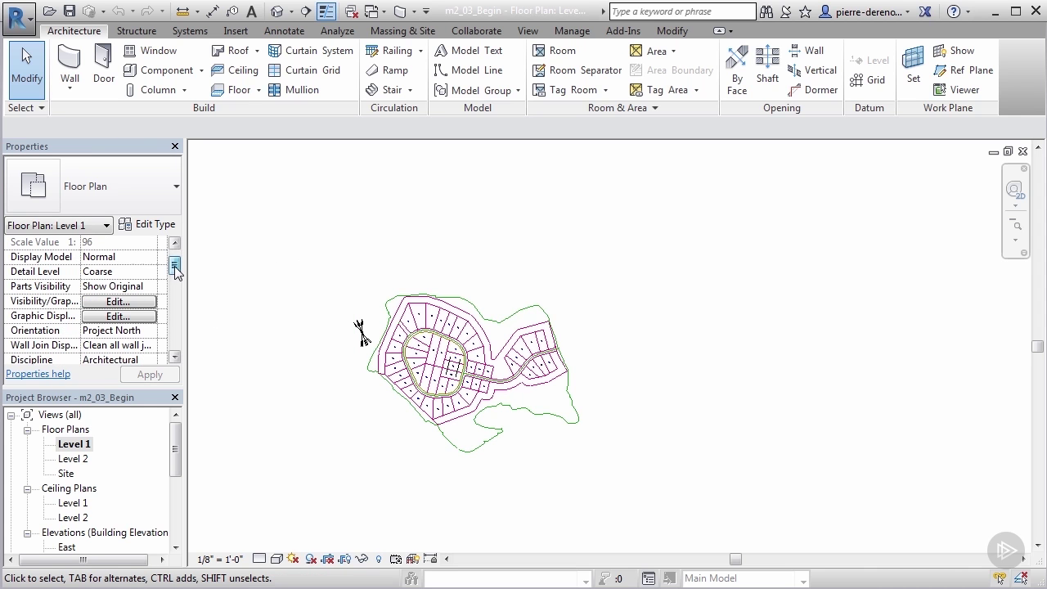
Open Level 1's Visibility/Graphic Overrides, keep the Architecture filter, and scroll to Site.
left_click(145, 303)
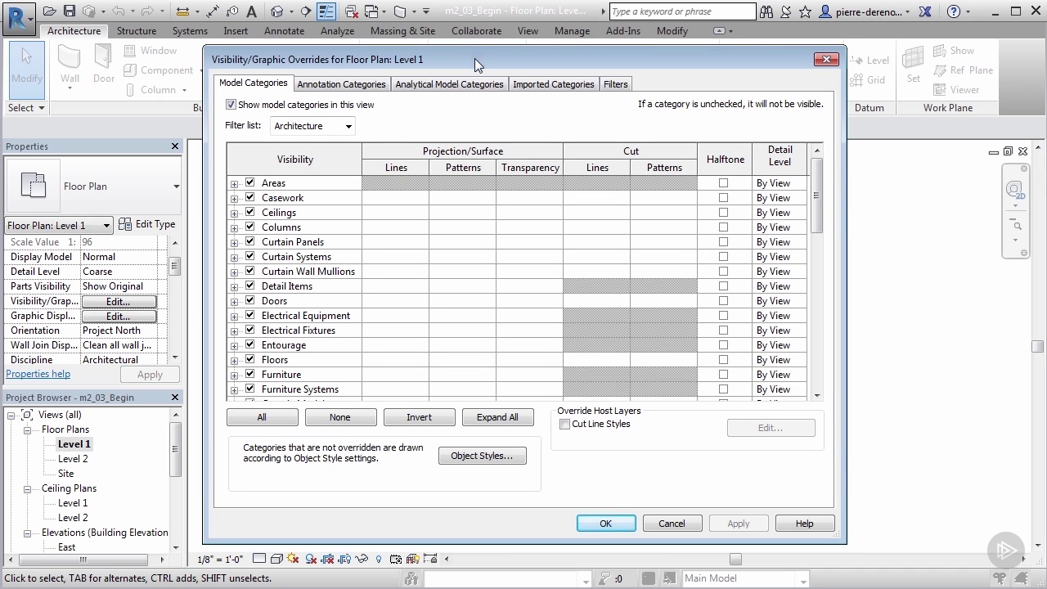
left_click_drag(474, 55, 480, 57)
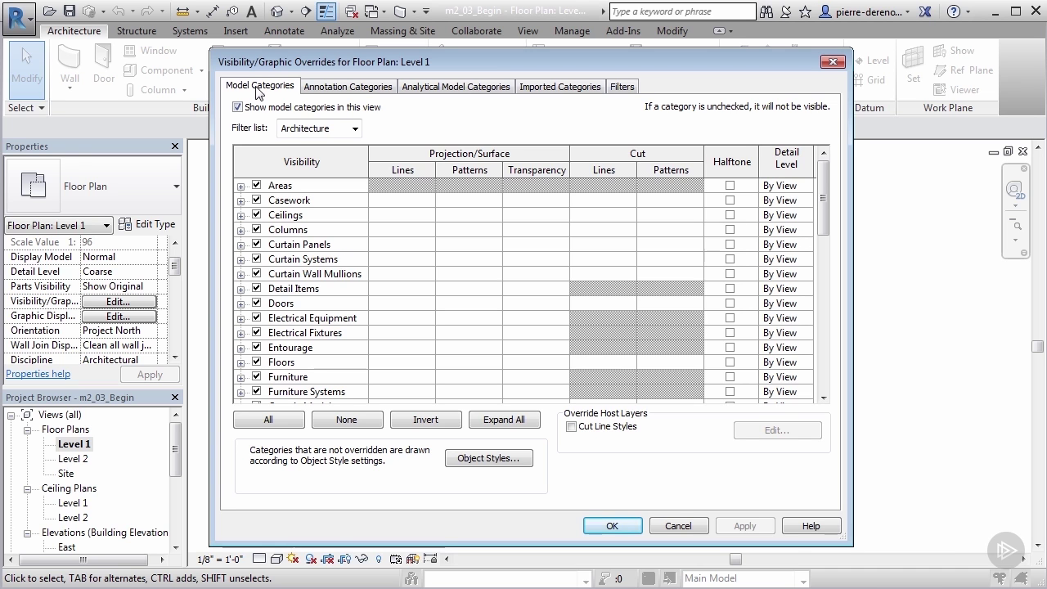
left_click(354, 131)
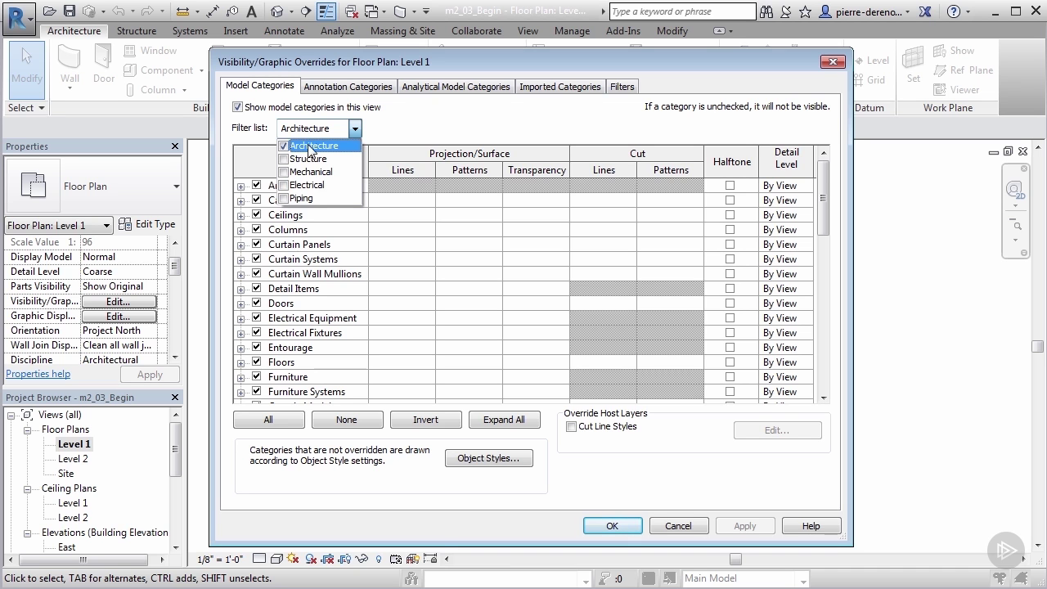
left_click(388, 127)
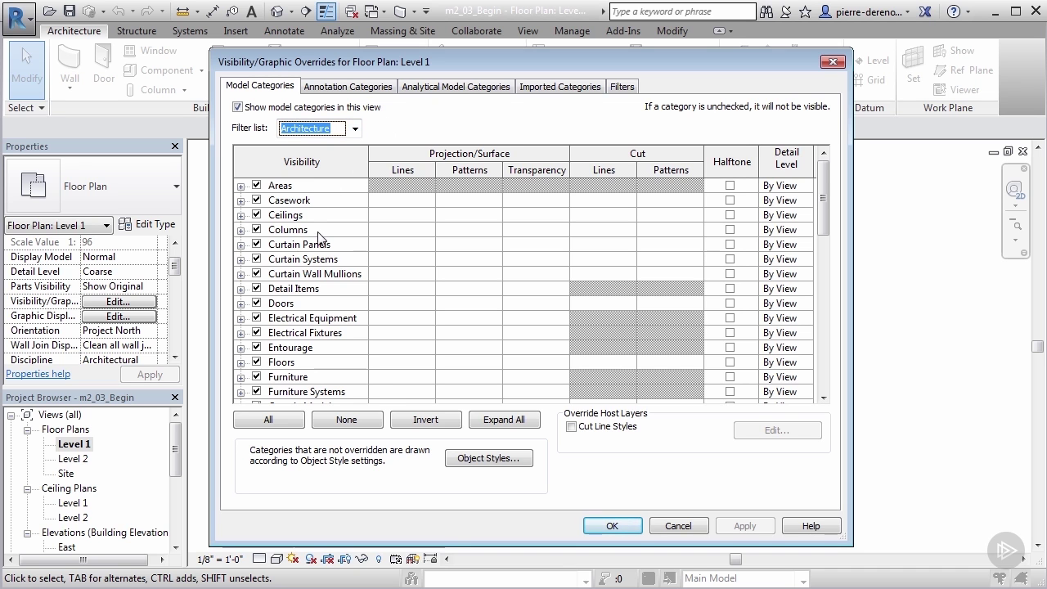
mouse_move(822, 185)
left_mouse_down()
mouse_move(823, 305)
mouse_move(831, 183)
left_mouse_up()
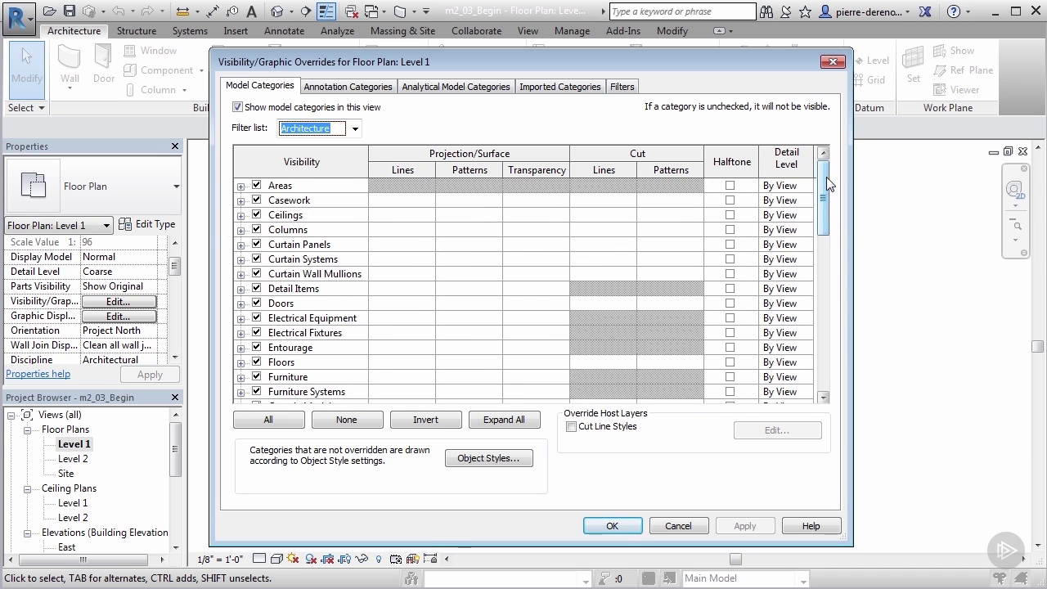
left_click_drag(821, 183, 820, 319)
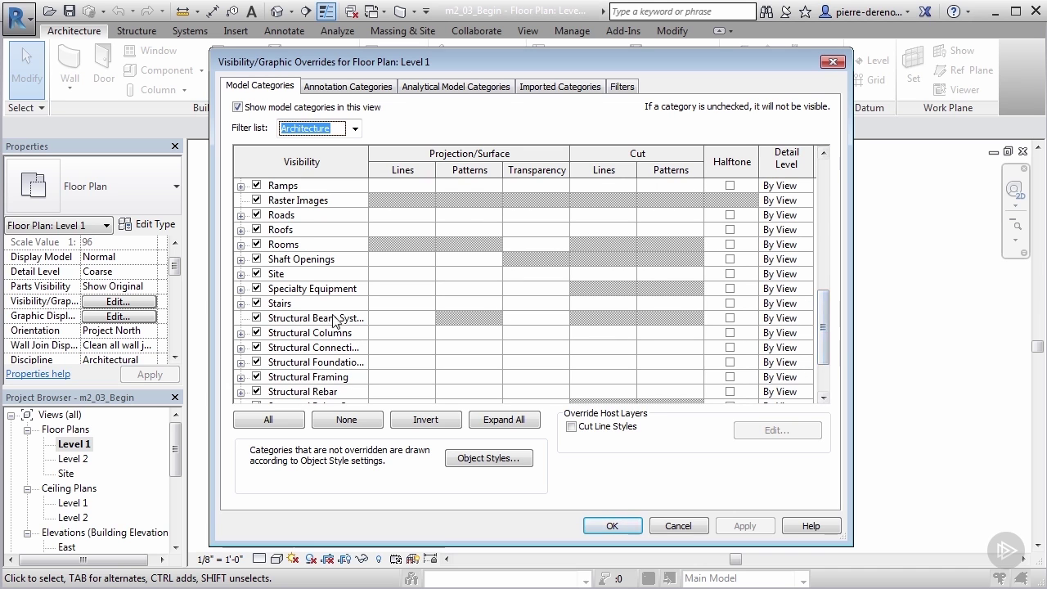
Expand Site, check Project Base Point and Survey Point, then apply and close.
left_click(240, 275)
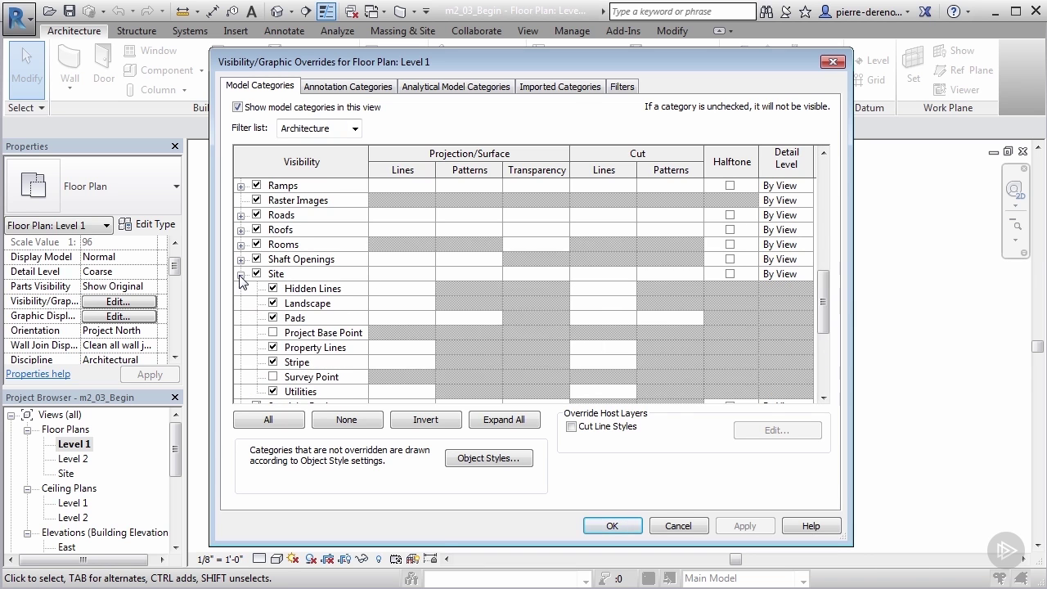
scroll(241, 282, "down", 1)
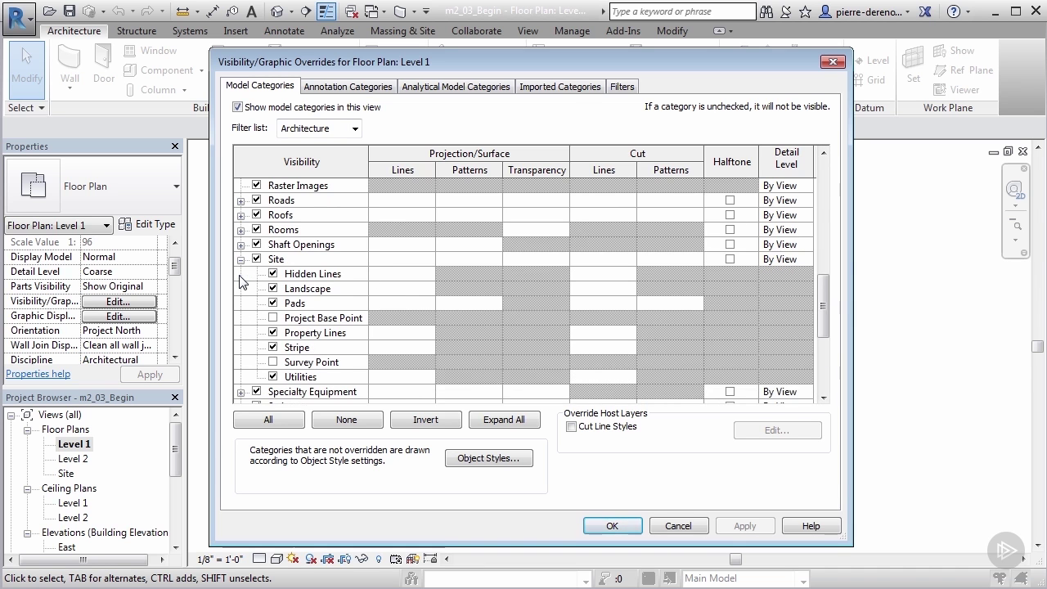
left_click(273, 318)
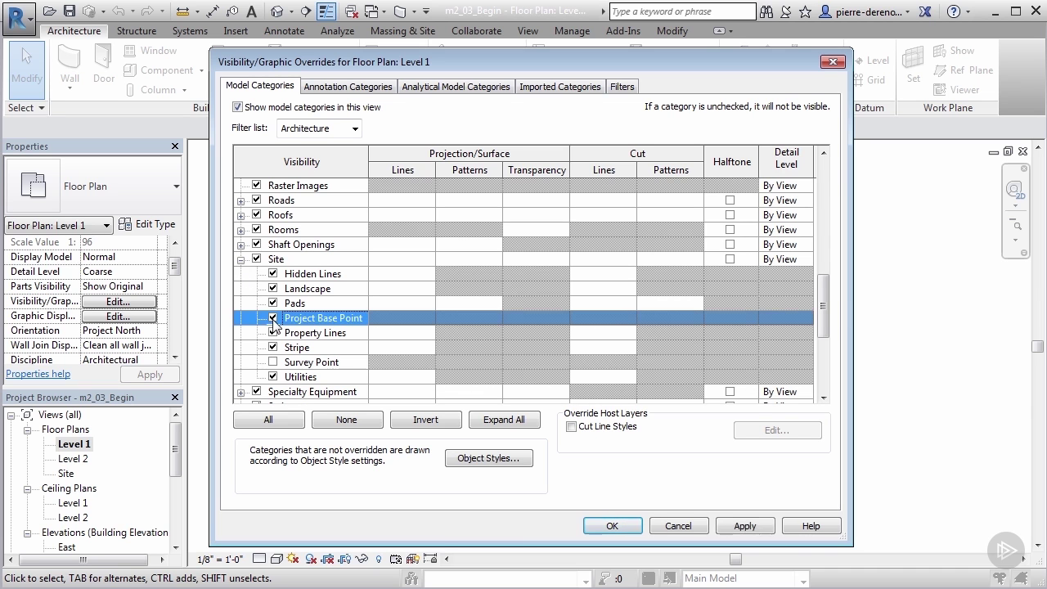
left_click(273, 363)
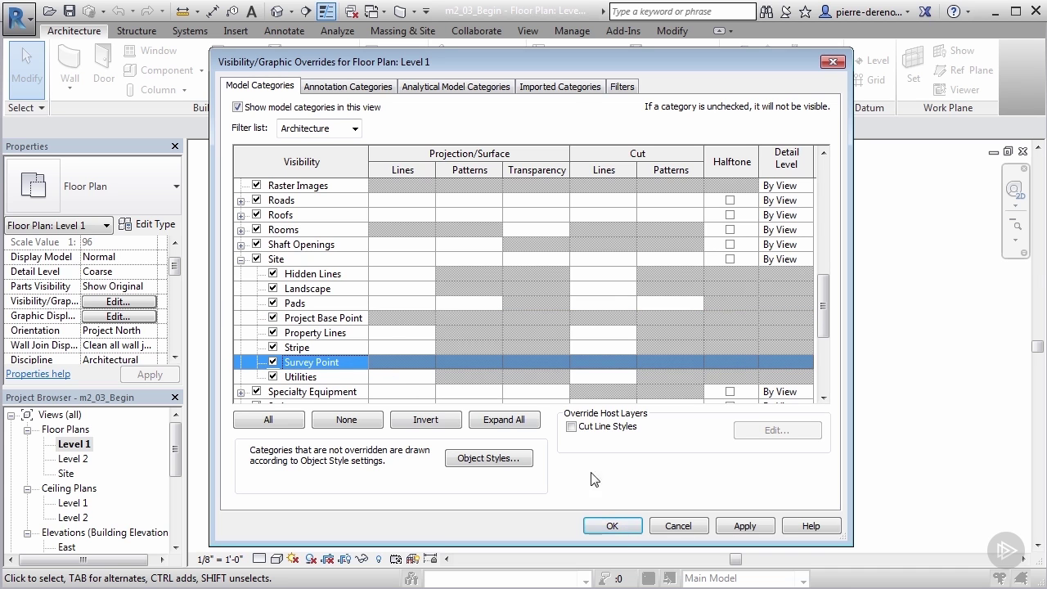
left_click(720, 525)
left_click(615, 528)
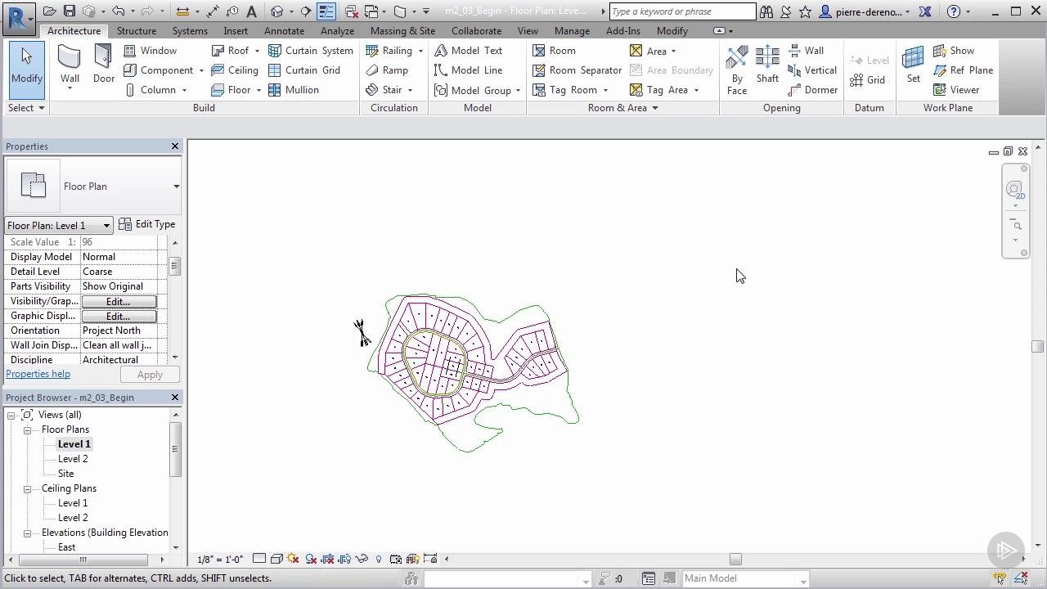
Zoom to fit the whole plan and select the imported DWG site plan.
right_click(707, 178)
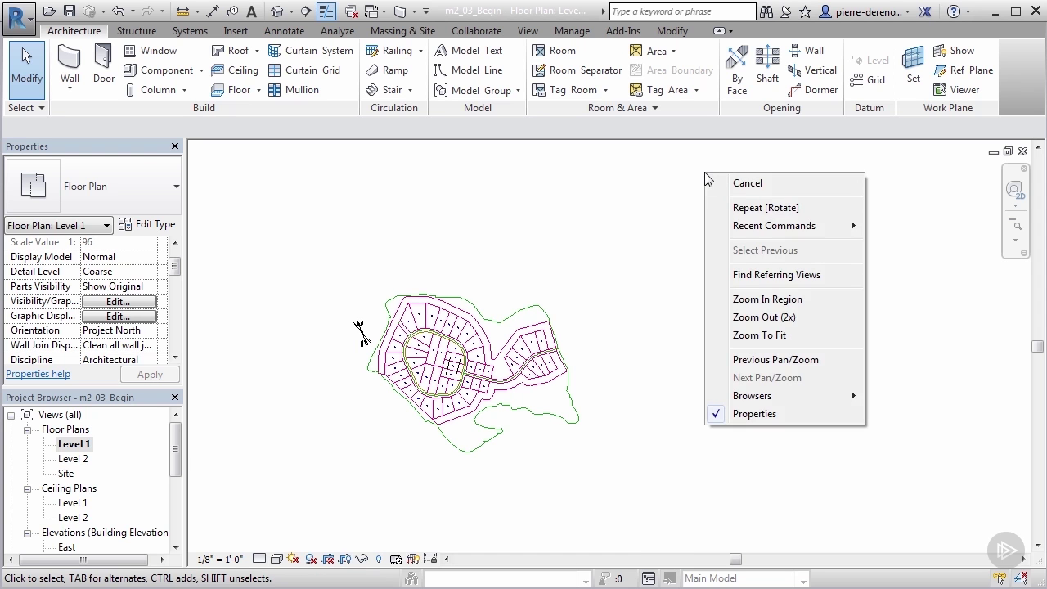
left_click(744, 334)
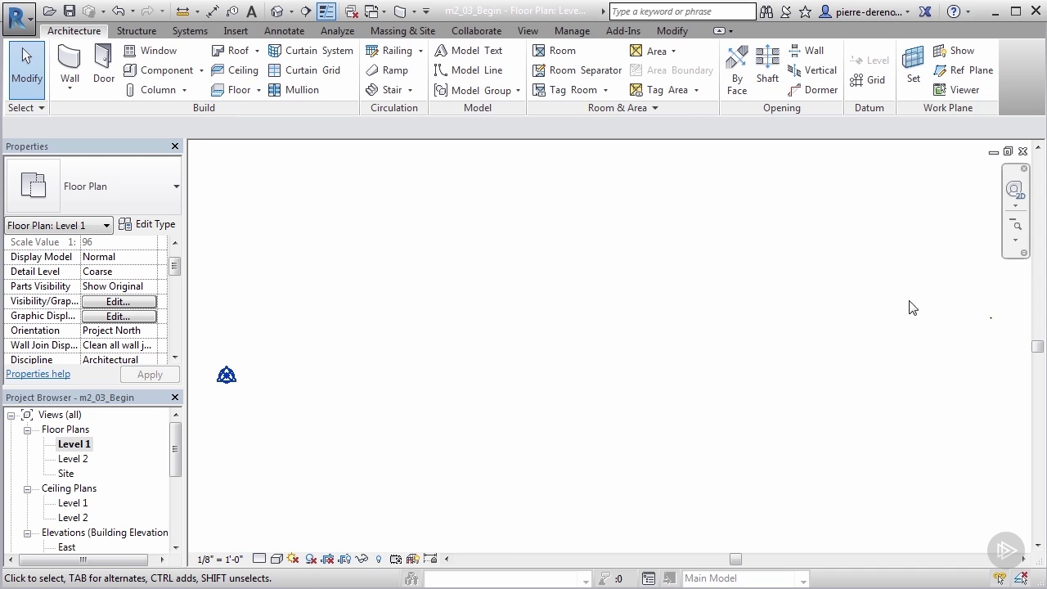
left_click(991, 319)
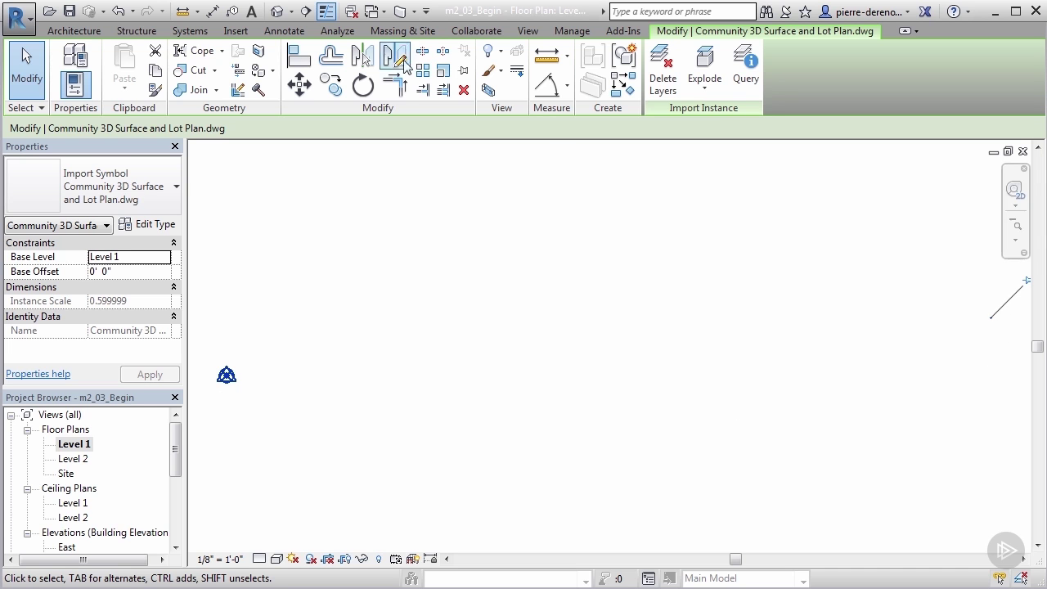
Move the imported DWG from its line endpoint onto the project base point.
left_click(301, 85)
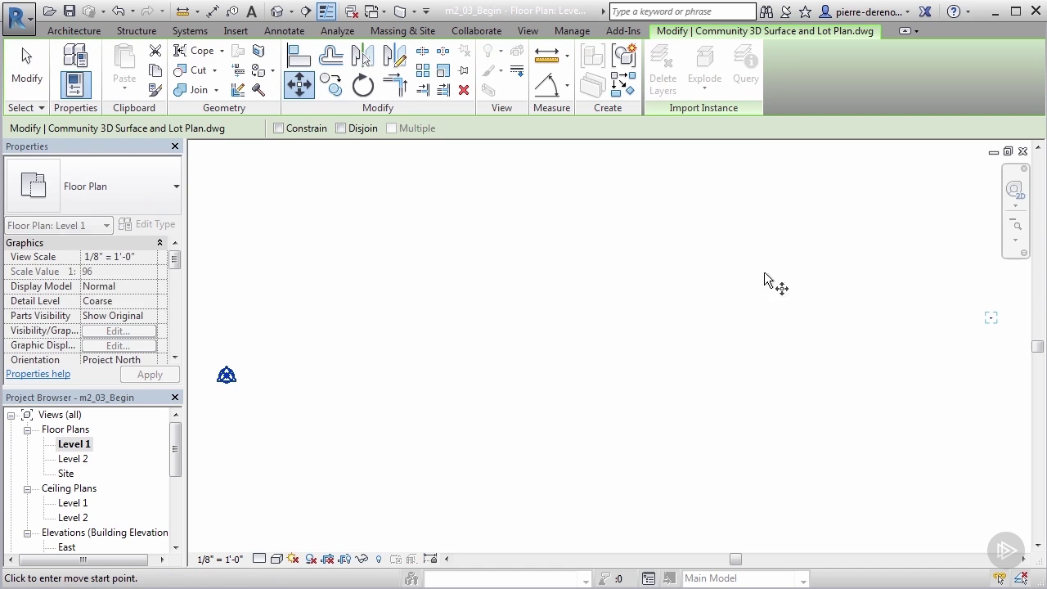
left_click(986, 318)
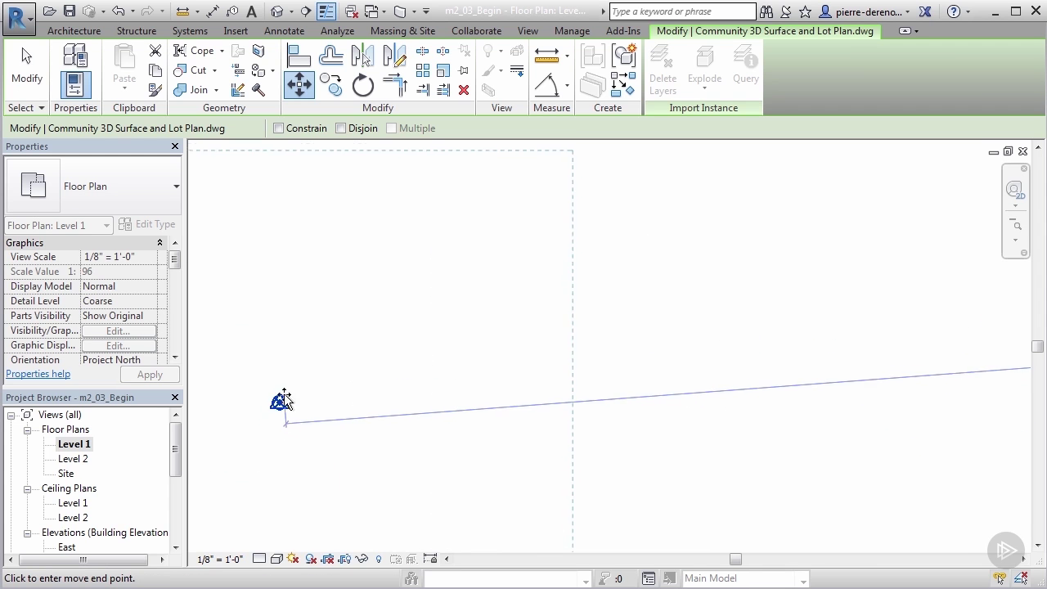
left_click(279, 404)
scroll(279, 381, "down", 5)
scroll(278, 400, "up", 7)
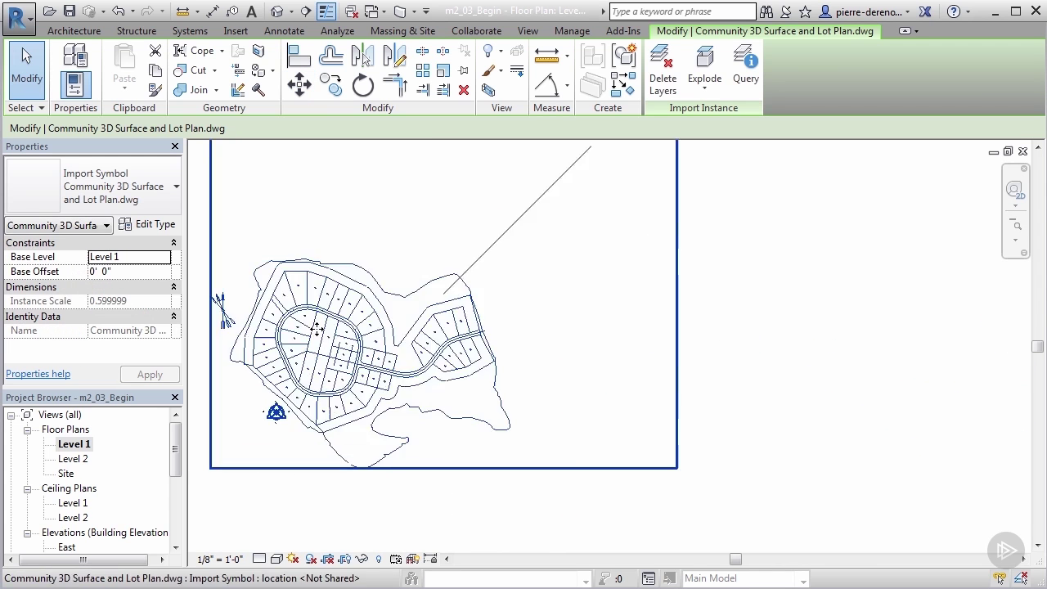
scroll(294, 430, "up", 2)
scroll(414, 423, "down", 1)
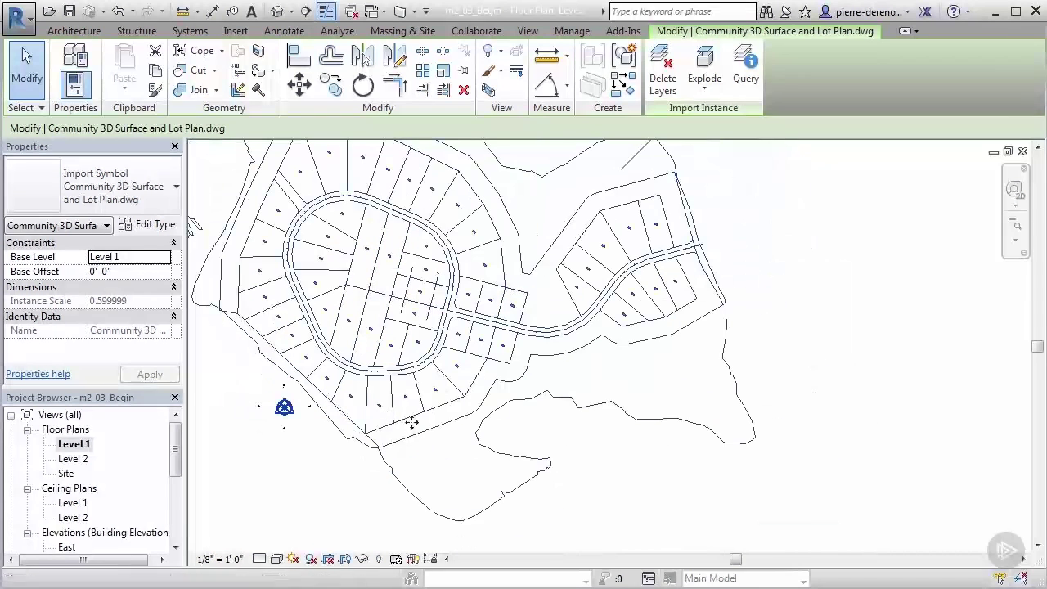
left_click(668, 481)
scroll(666, 480, "down", 1)
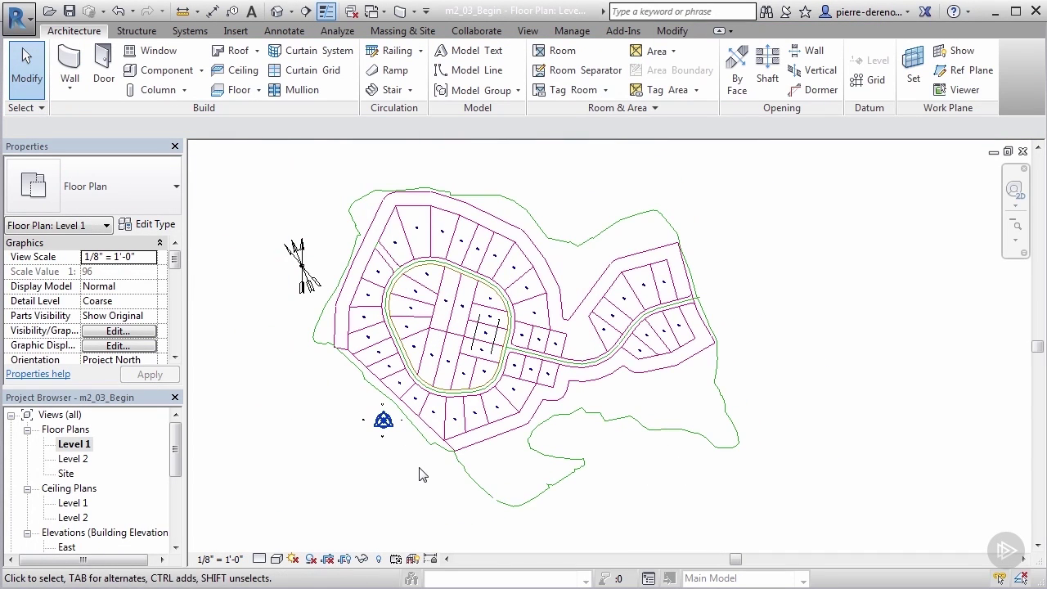
scroll(397, 427, "up", 1)
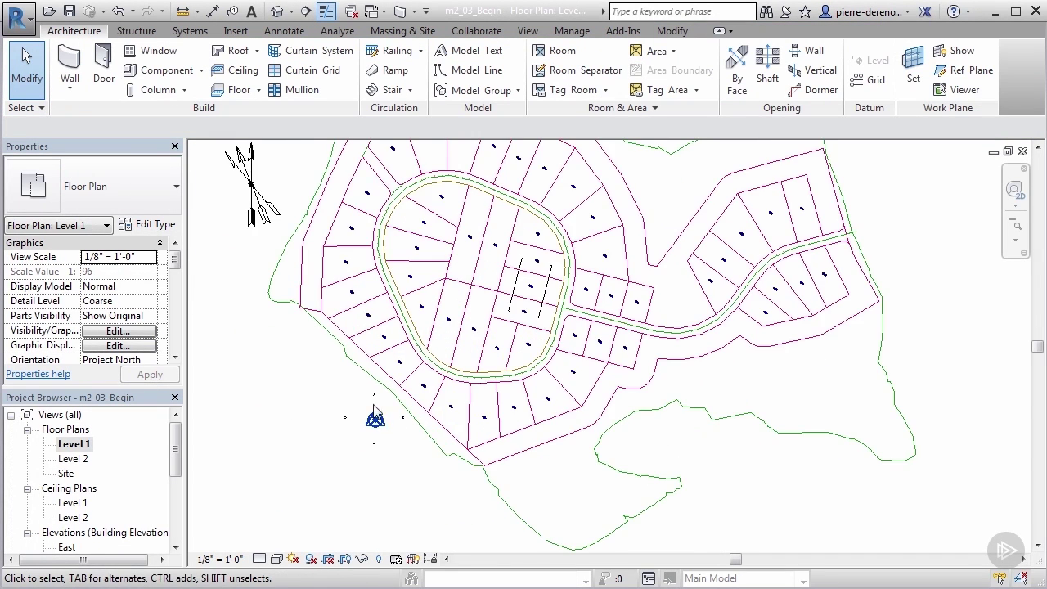
scroll(377, 420, "up", 2)
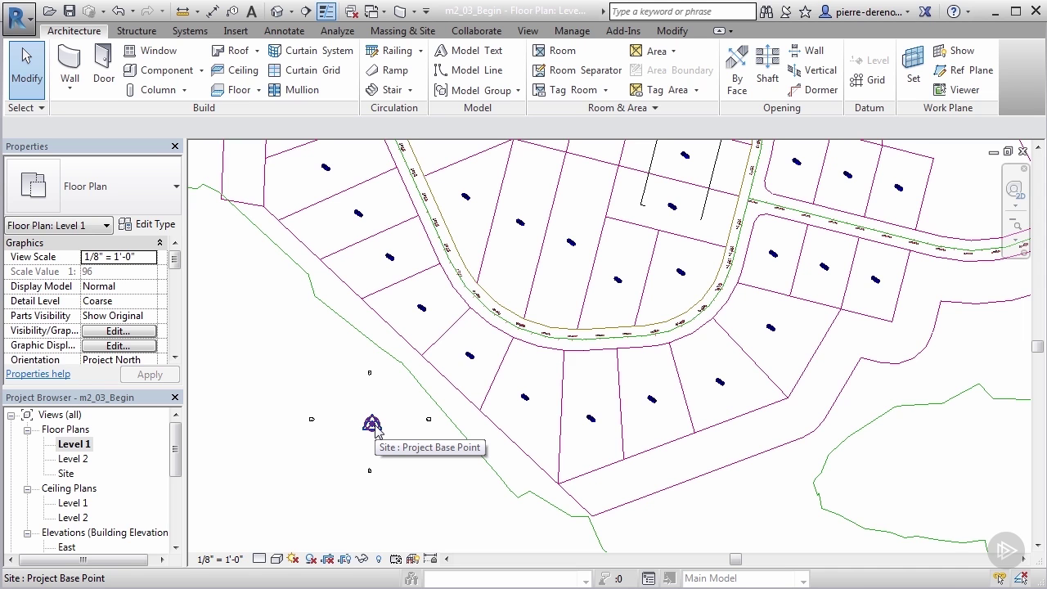
key("Tab")
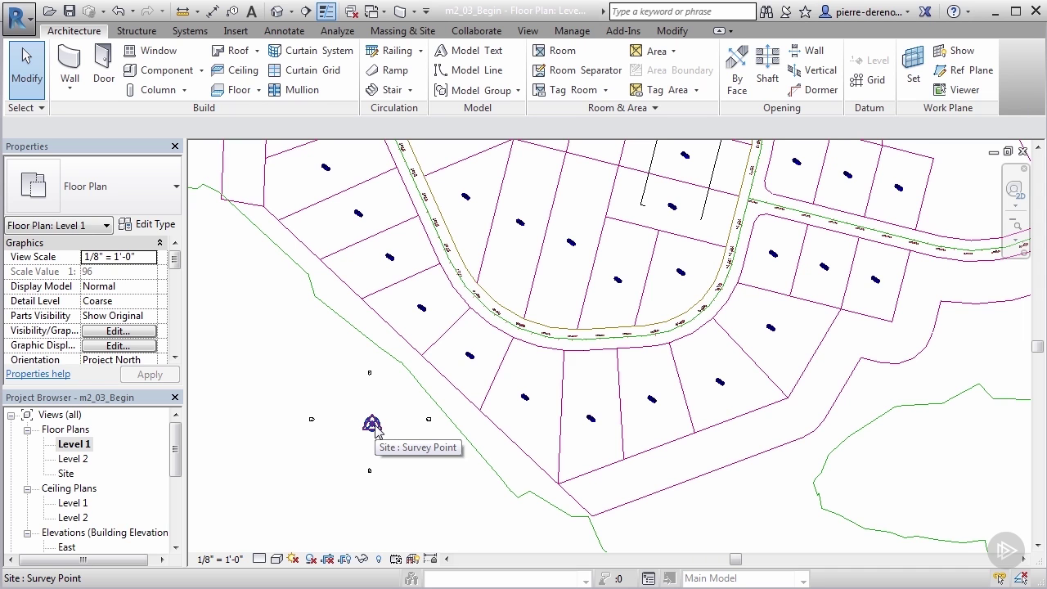
key("Tab")
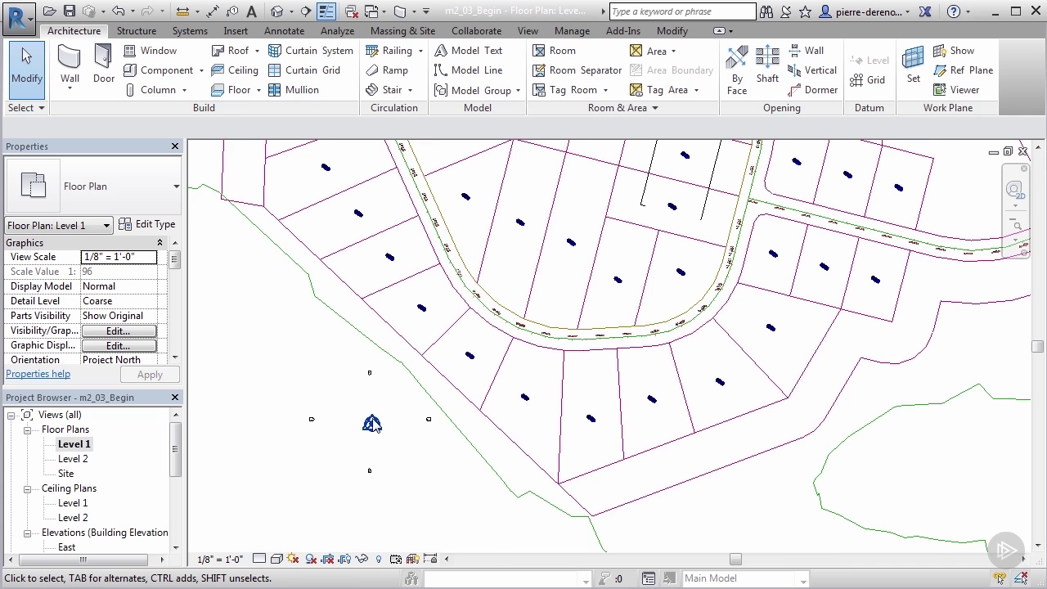
scroll(368, 422, "down", 1)
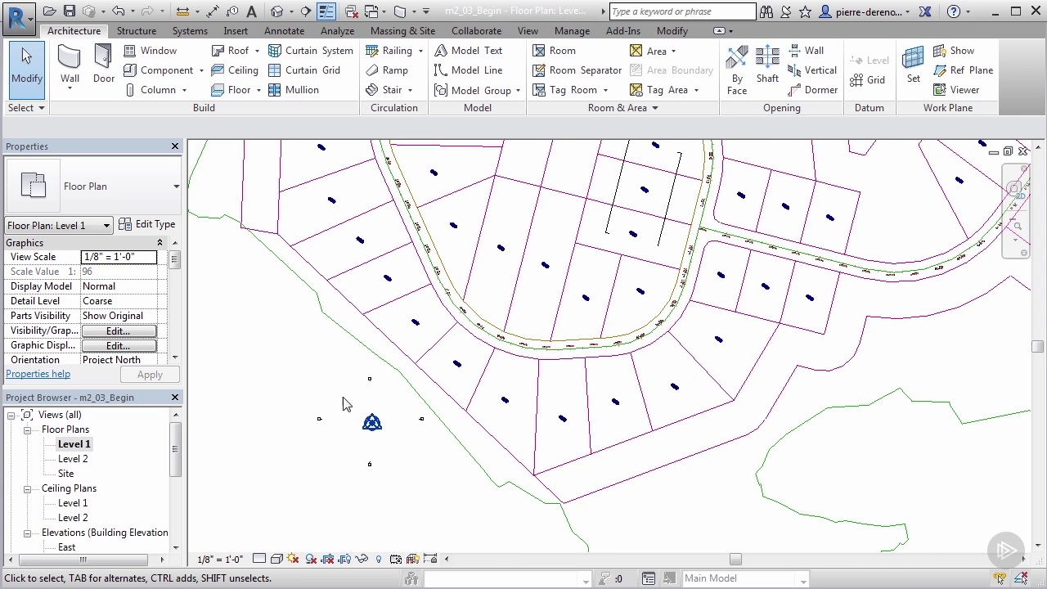
left_click_drag(342, 396, 402, 459)
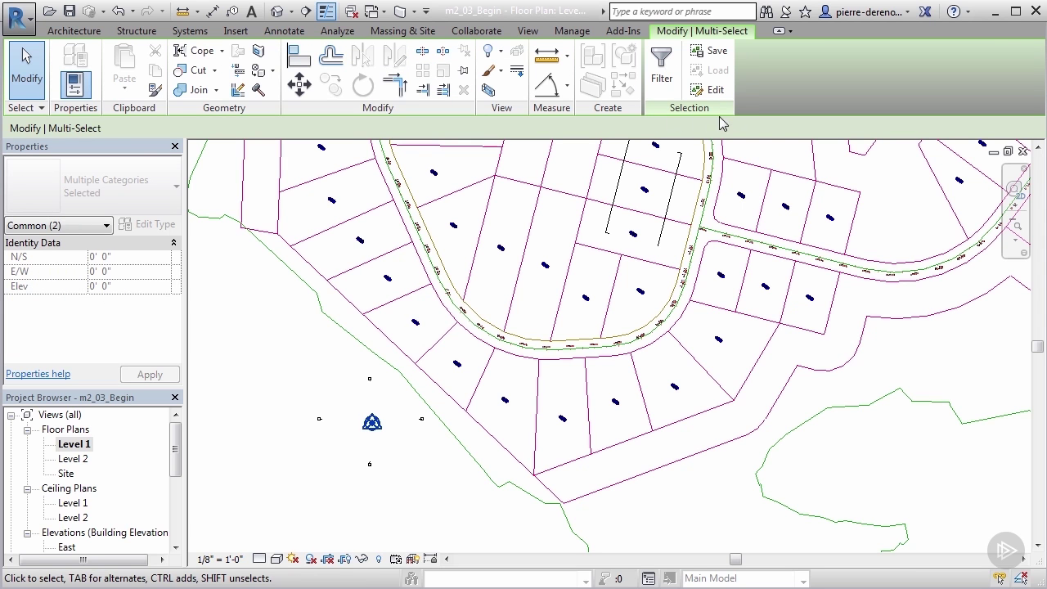
left_click(661, 69)
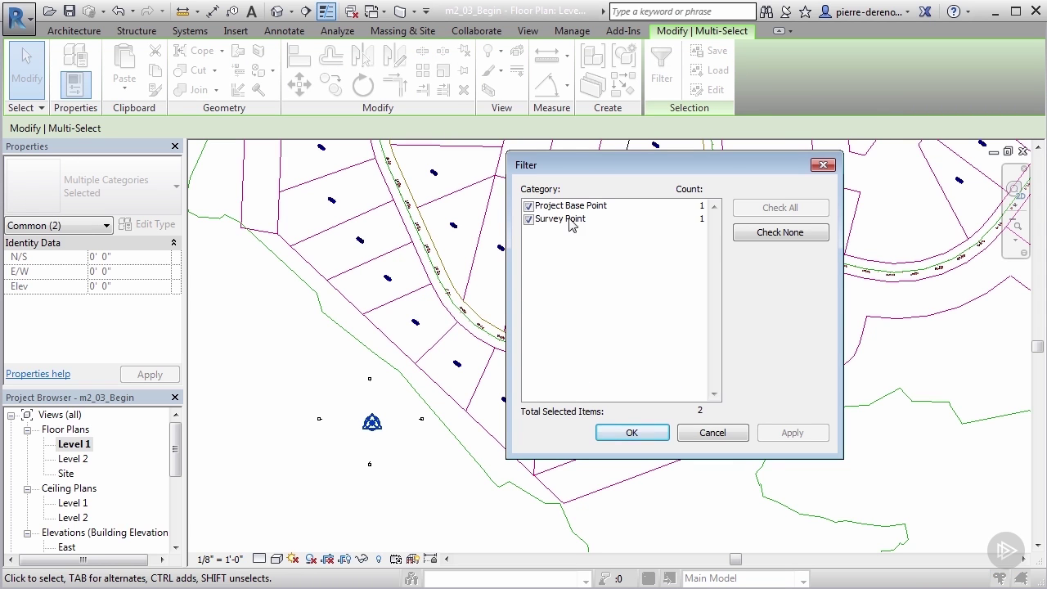
left_click(529, 219)
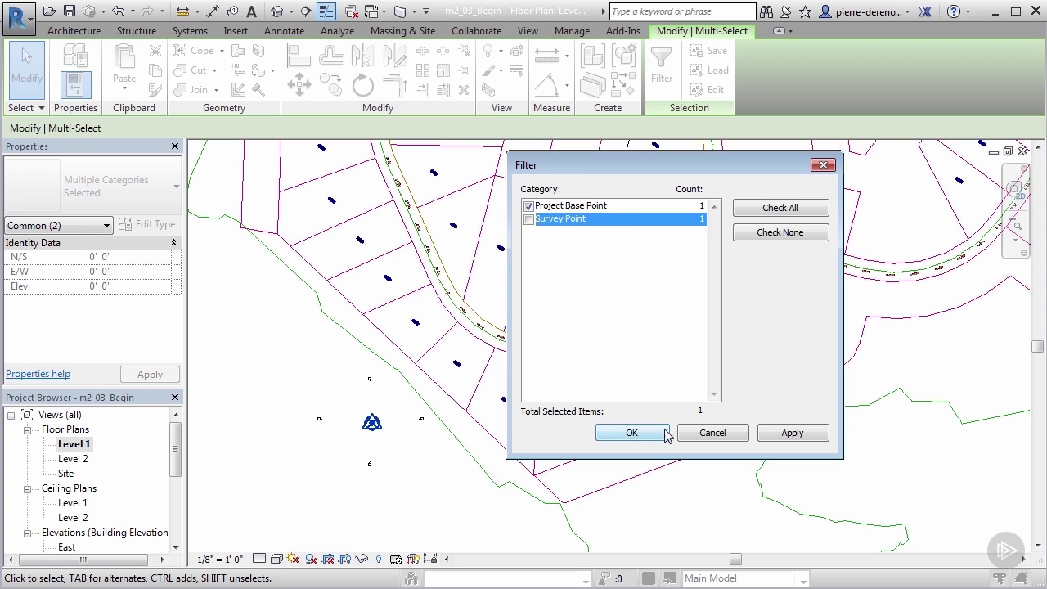
left_click(791, 433)
left_click(652, 434)
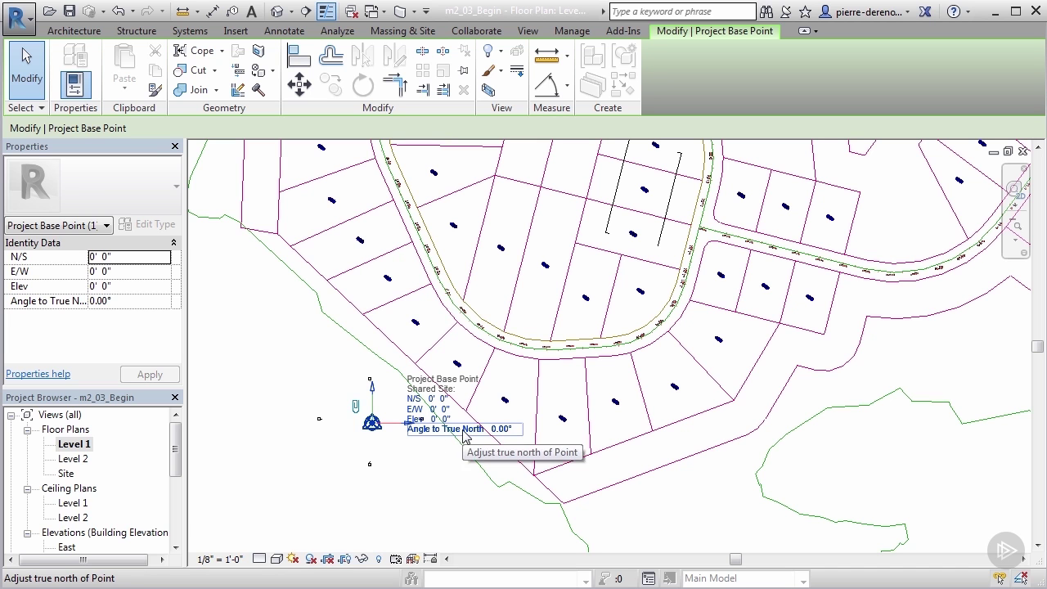
key("Escape")
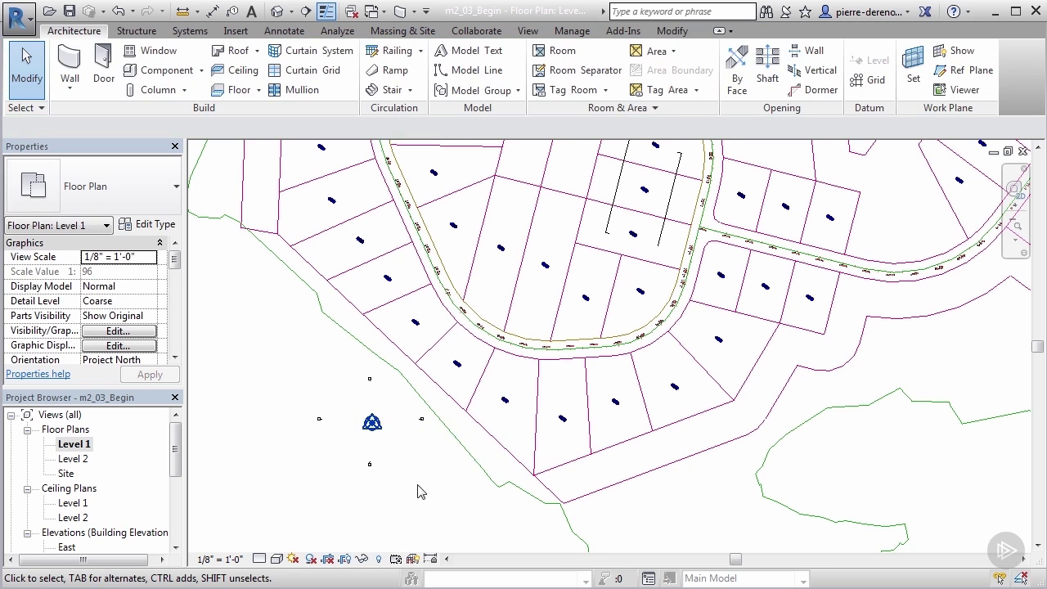
scroll(331, 475, "down", 2)
scroll(334, 474, "down", 3)
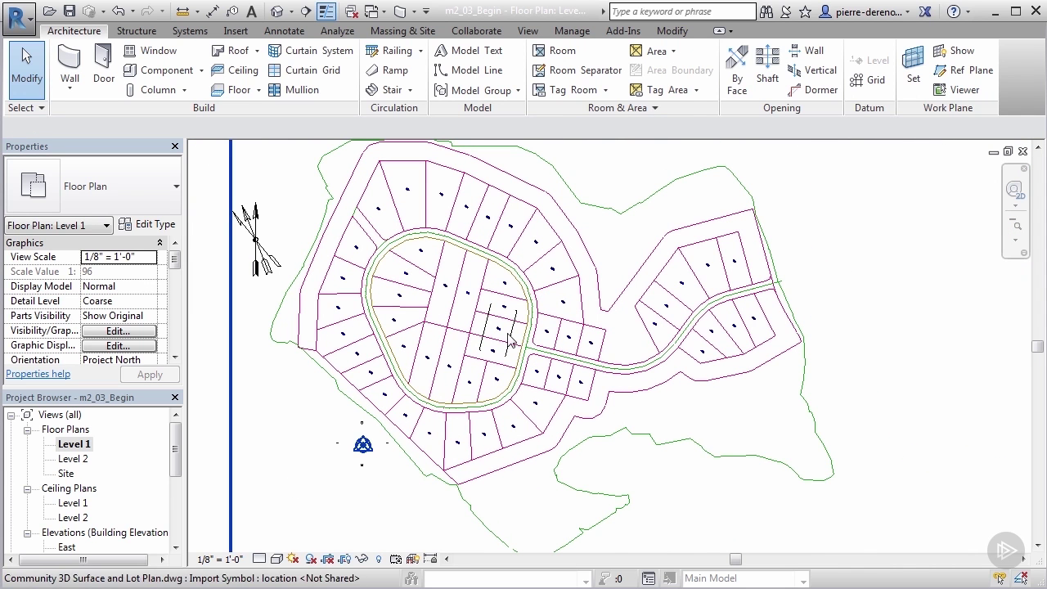
scroll(515, 326, "up", 1)
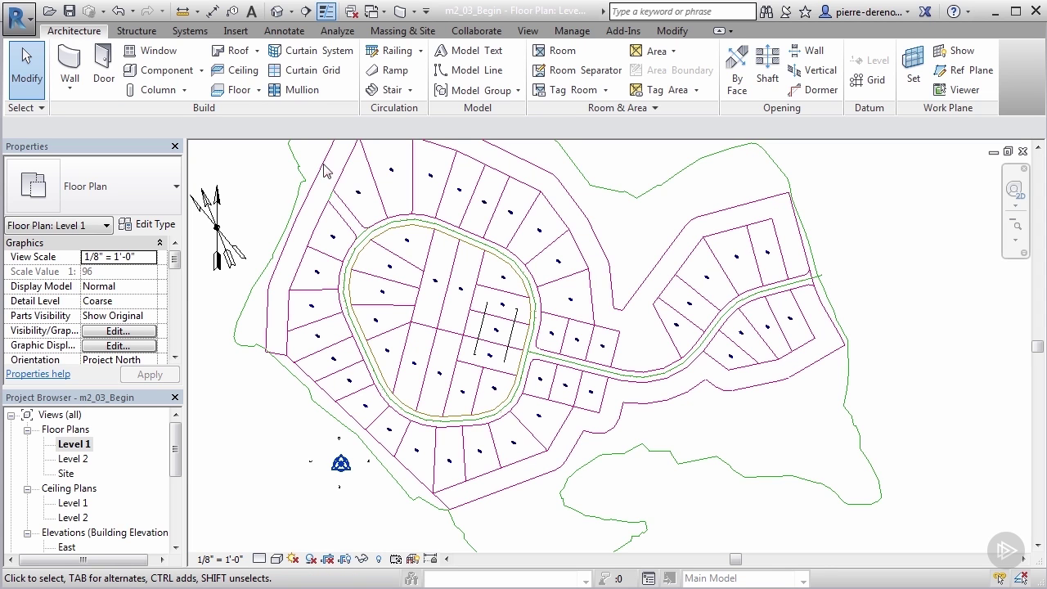
Draw a vertical 208' model line from the lot line's endpoint, then select and deselect it.
left_click(471, 71)
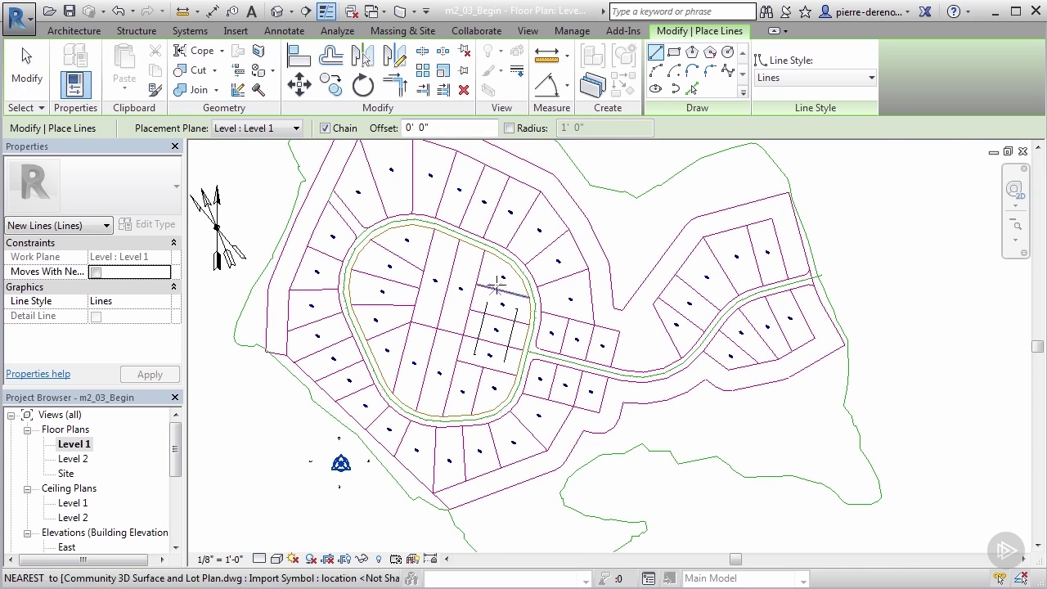
scroll(481, 327, "up", 4)
left_click(440, 341)
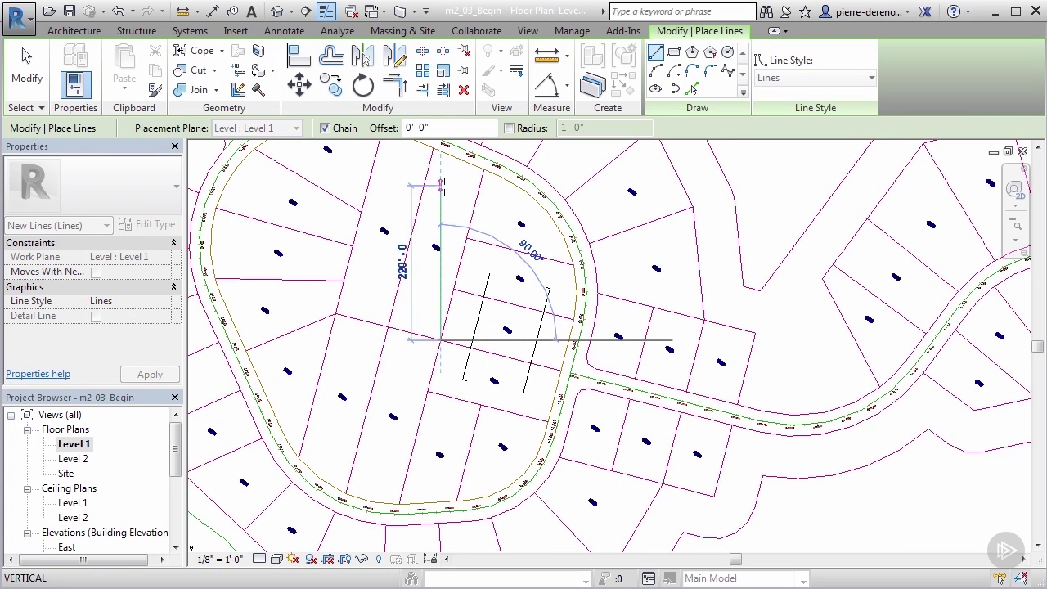
scroll(442, 192, "up", 2)
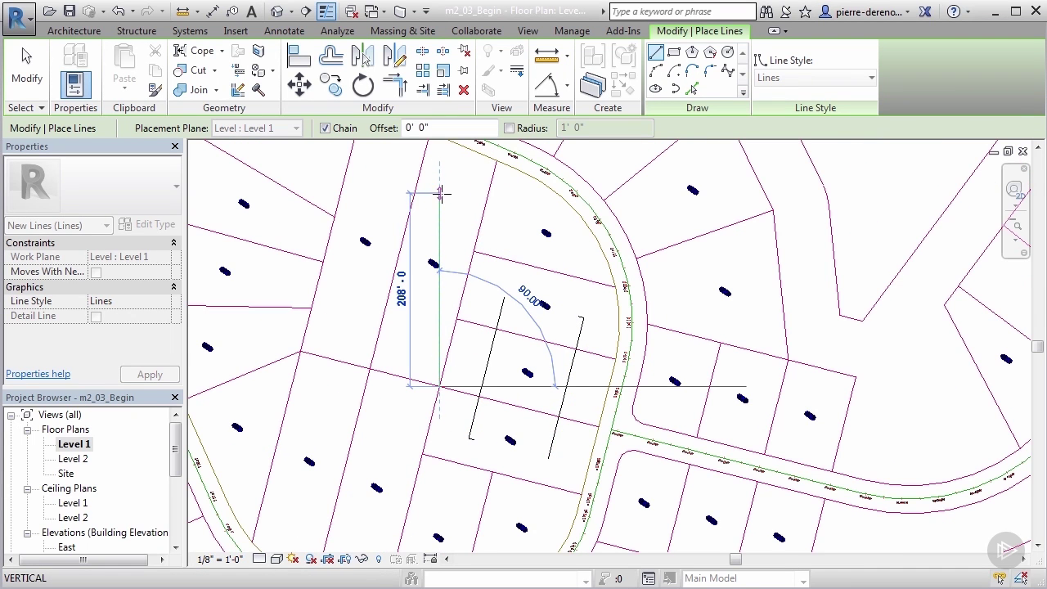
left_click(440, 192)
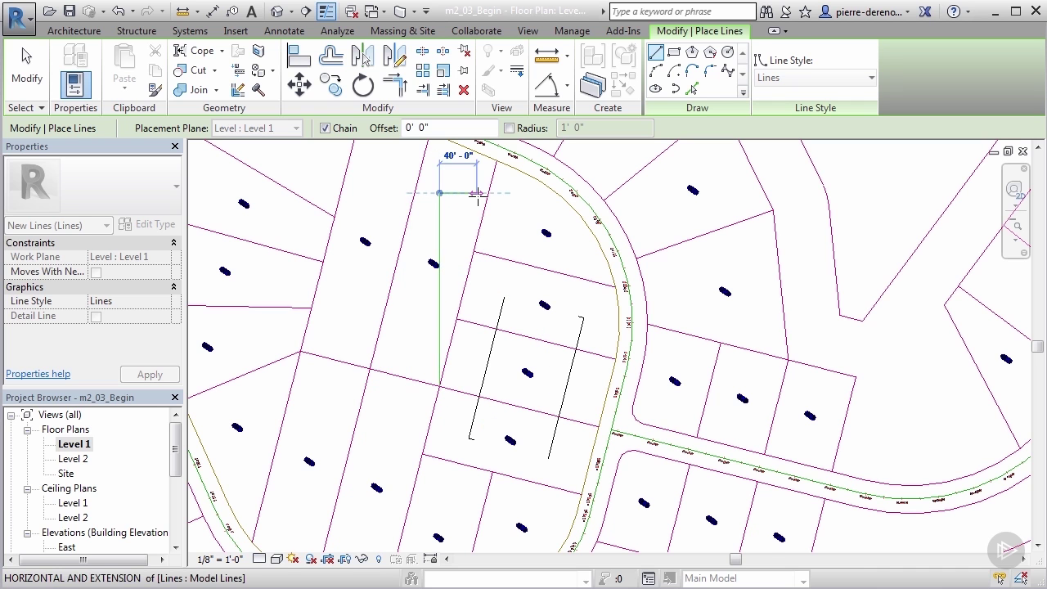
left_click(477, 193)
key("Escape")
key("Escape")
left_click(26, 73)
scroll(350, 281, "down", 1)
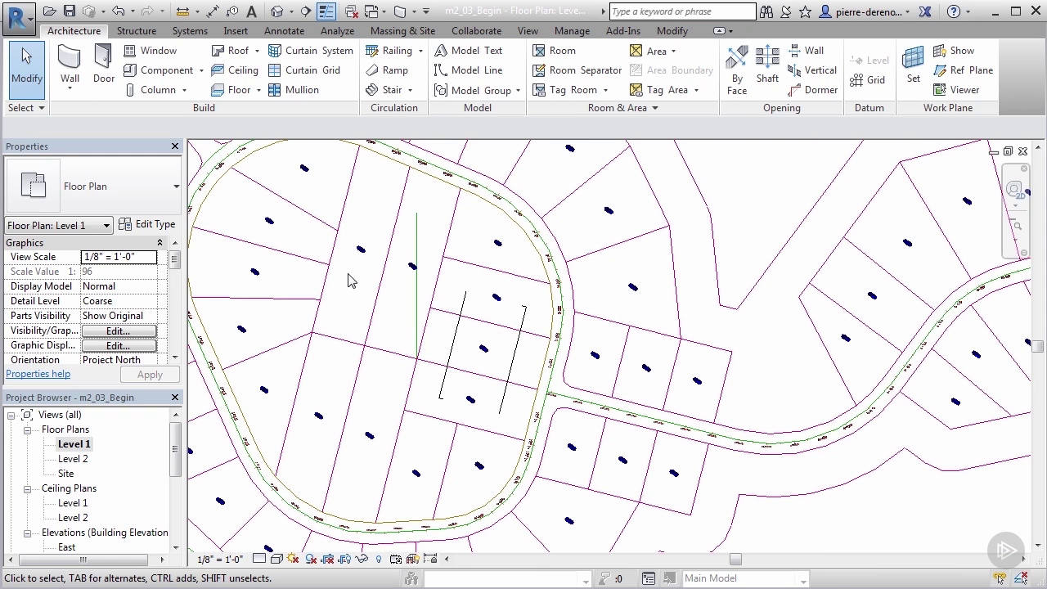
left_click(419, 300)
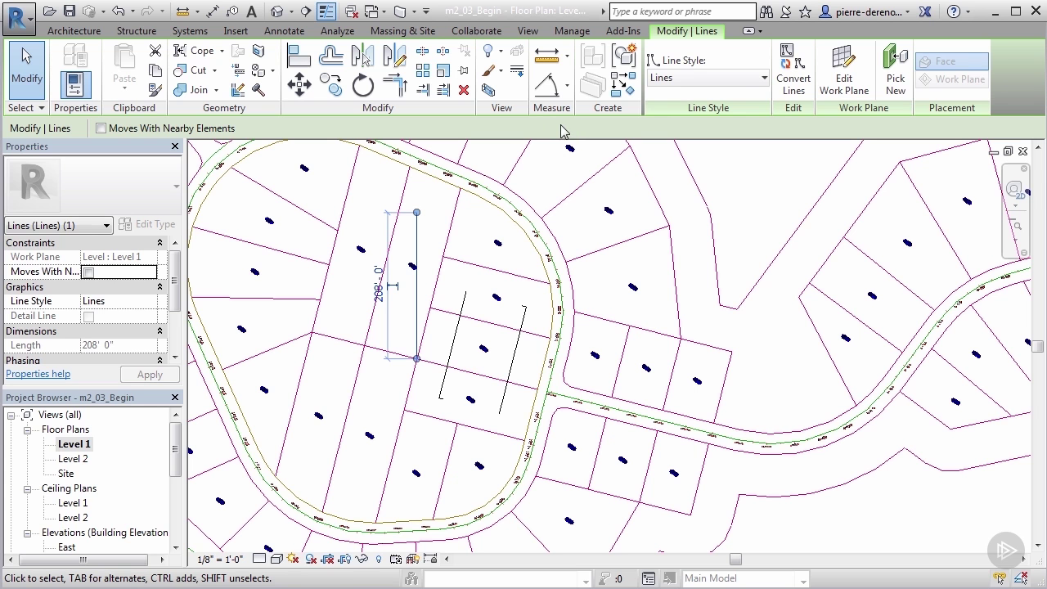
key("Escape")
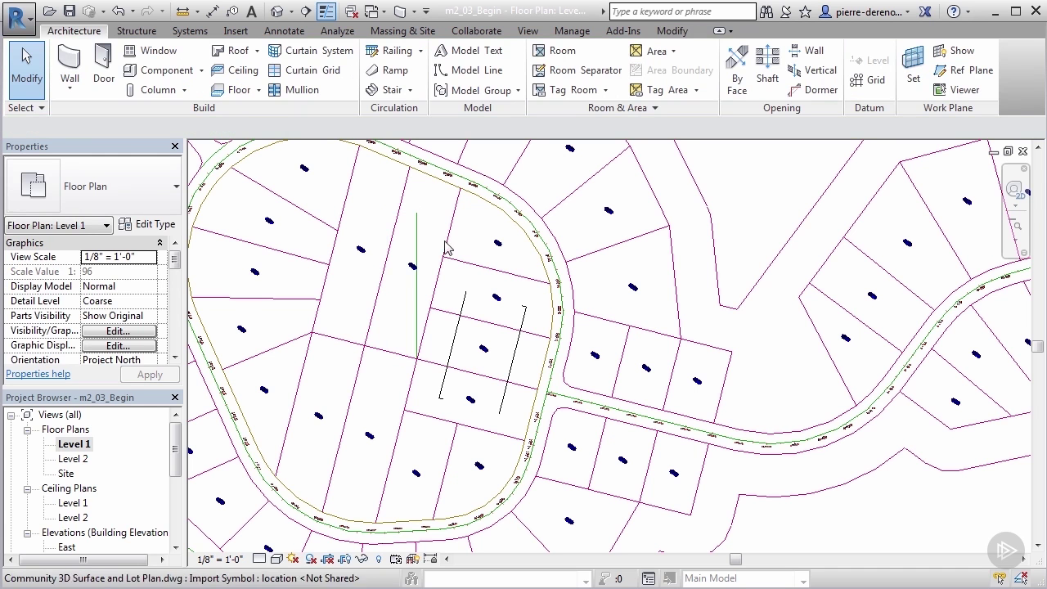
Create an angular dimension between the vertical model line and the slanted lot line.
left_click(415, 297)
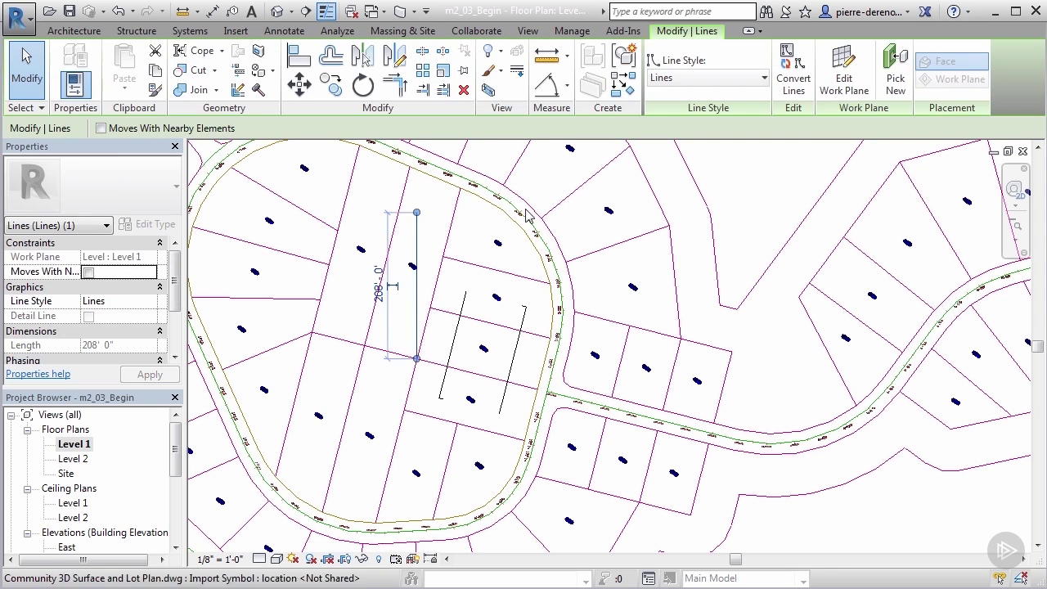
left_click(566, 88)
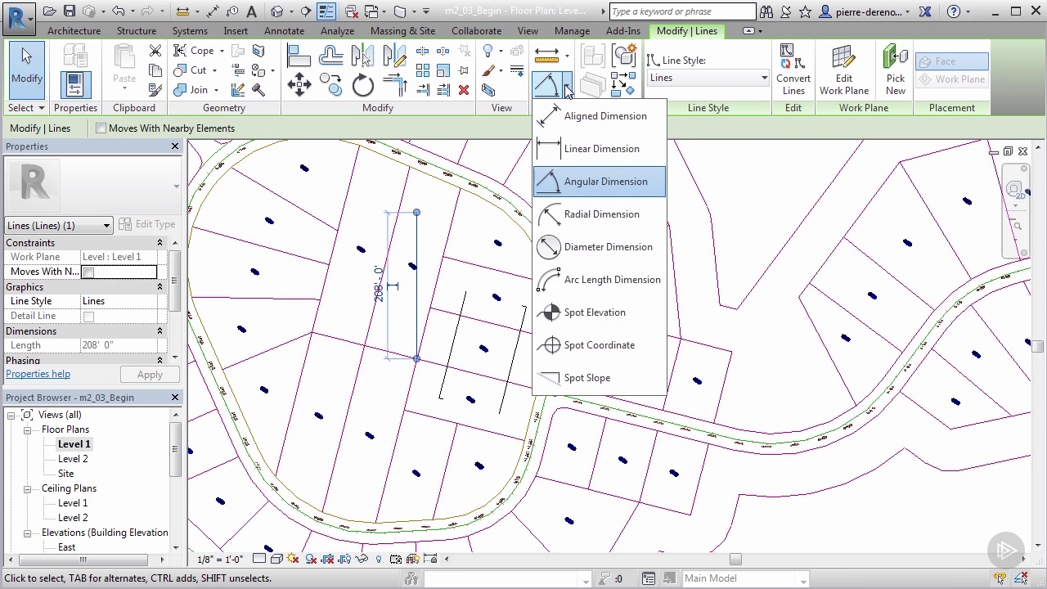
left_click(606, 181)
left_click(417, 300)
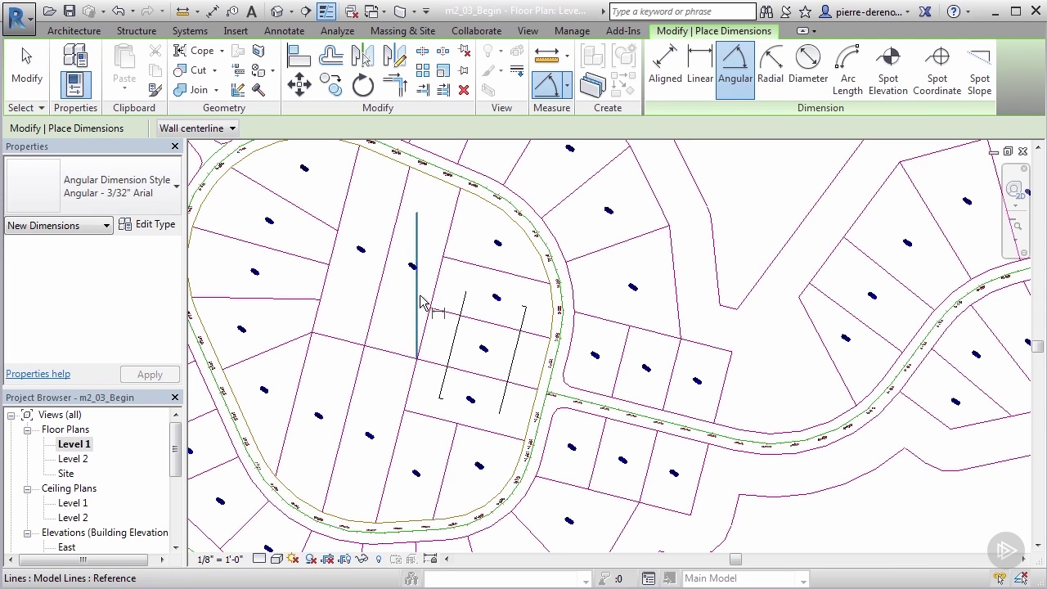
left_click(456, 330)
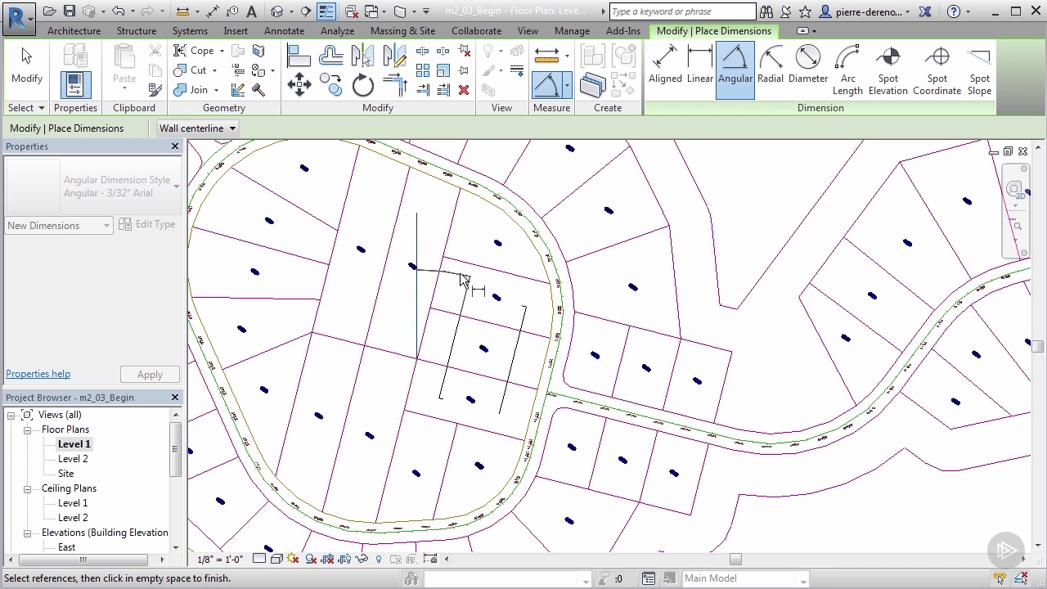
Zoom in on the 14.24° dimension and open its Dimension Text settings.
scroll(458, 275, "up", 1)
scroll(458, 282, "up", 1)
scroll(458, 295, "down", 5)
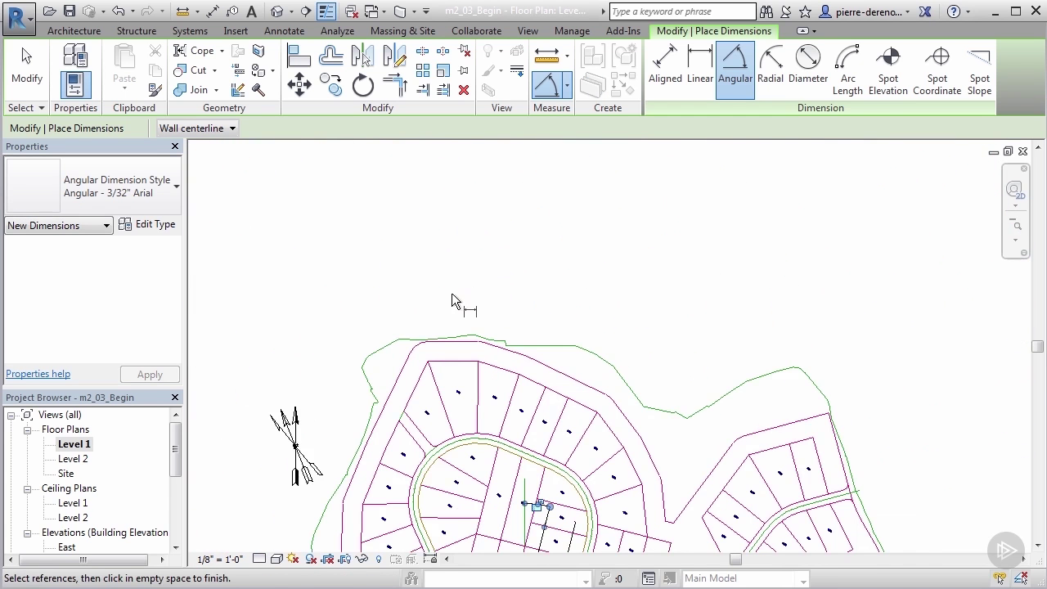
scroll(441, 411, "down", 1)
scroll(445, 407, "up", 4)
scroll(456, 400, "up", 8)
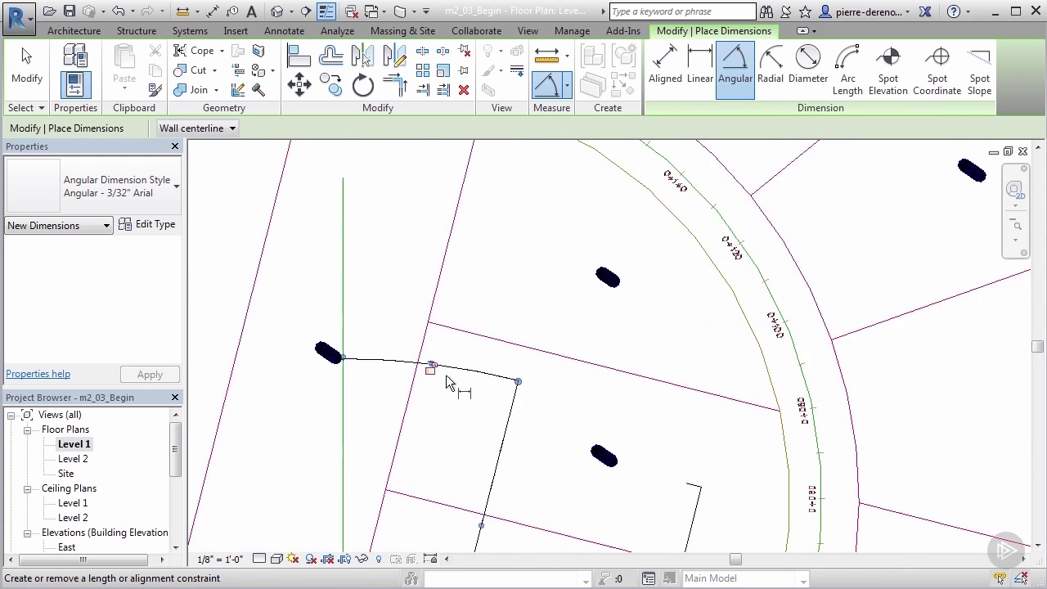
scroll(434, 372, "up", 2)
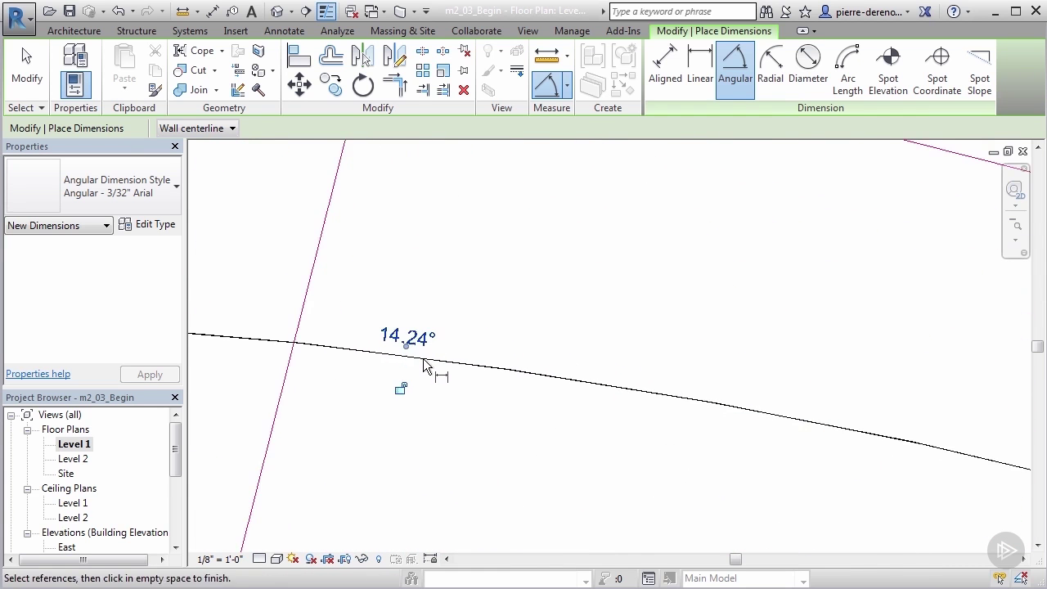
scroll(422, 360, "up", 2)
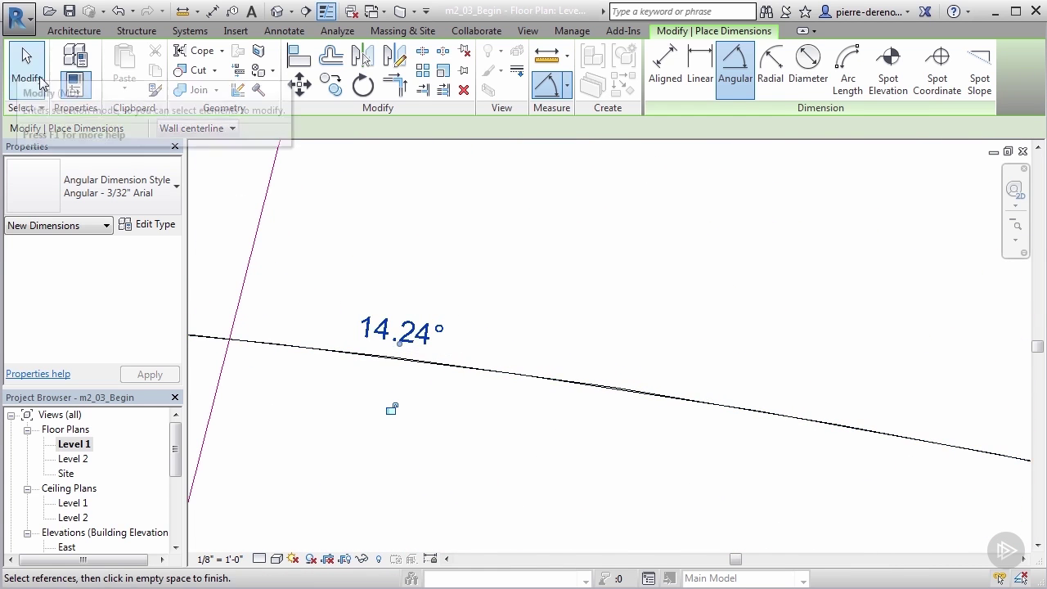
left_click(378, 329)
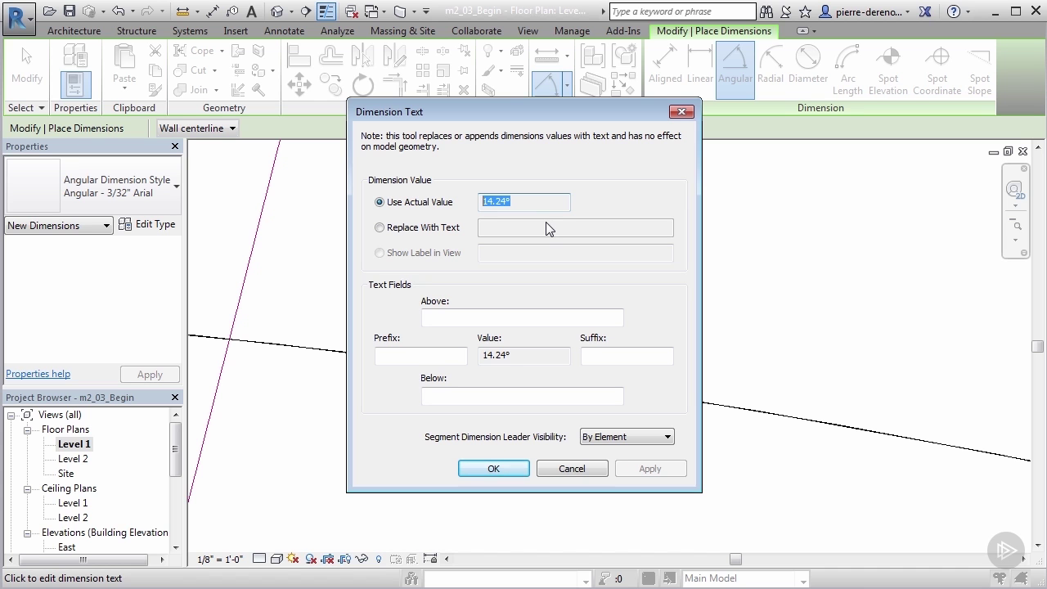
Cancel the Dimension Text dialog and exit the Angular Dimension tool.
left_click(571, 472)
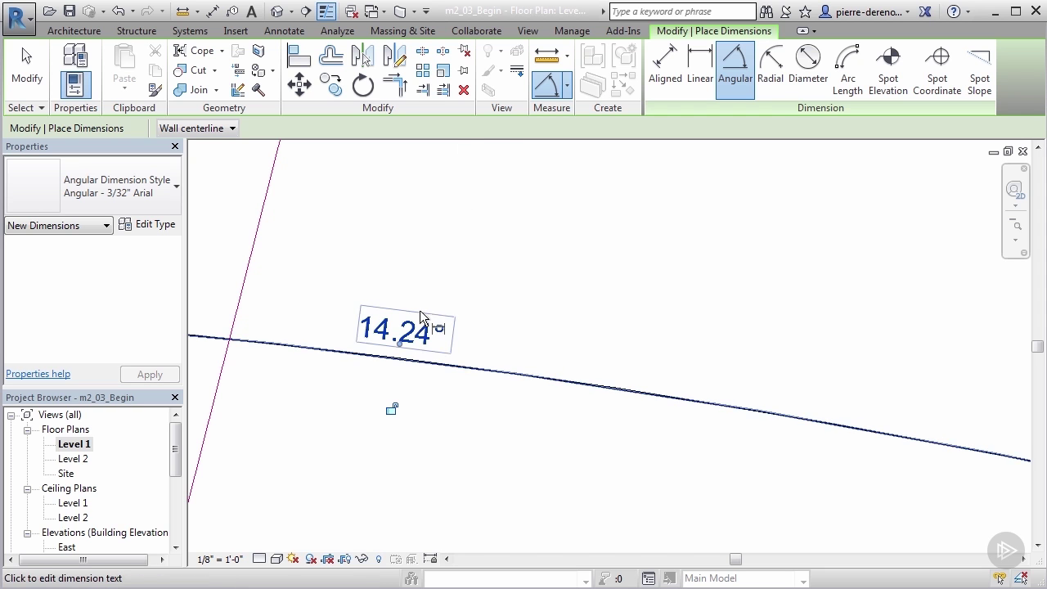
key("Escape")
key("Escape")
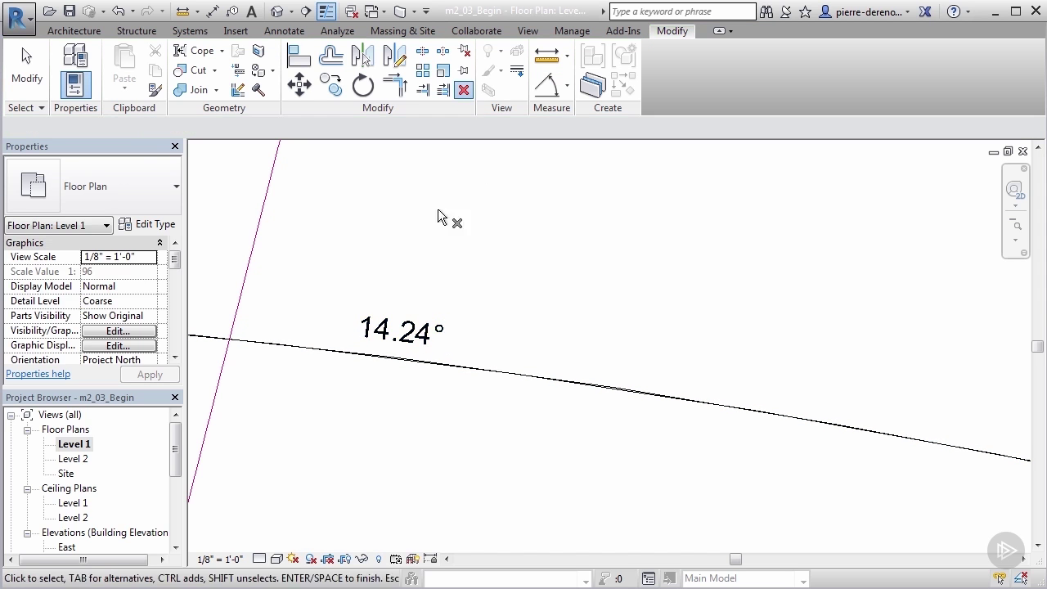
Delete the 14.24° angular dimension.
left_click(464, 90)
scroll(432, 300, "down", 5)
scroll(436, 301, "down", 8)
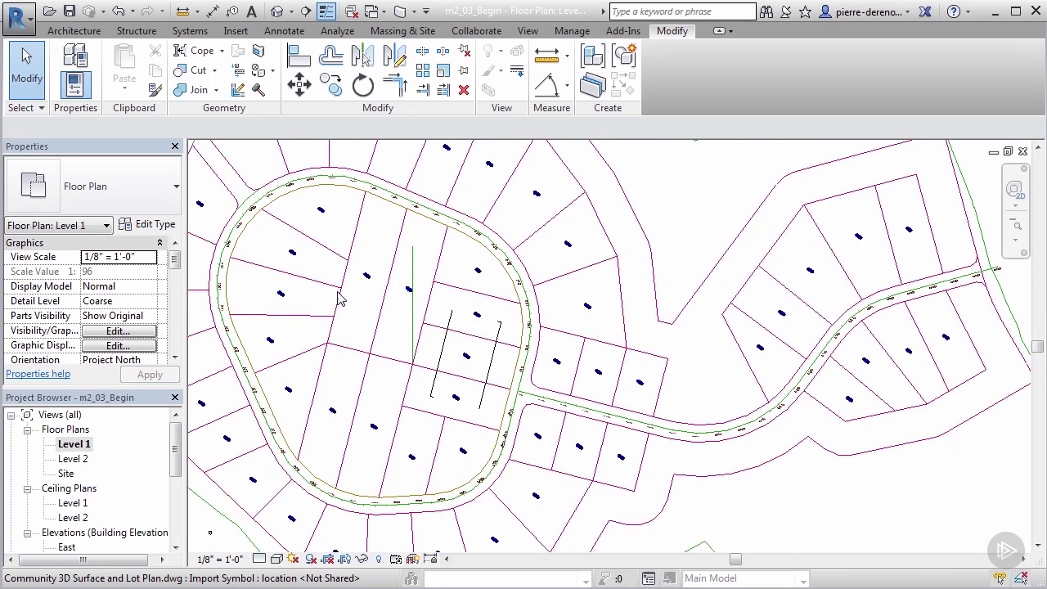
scroll(431, 300, "down", 4)
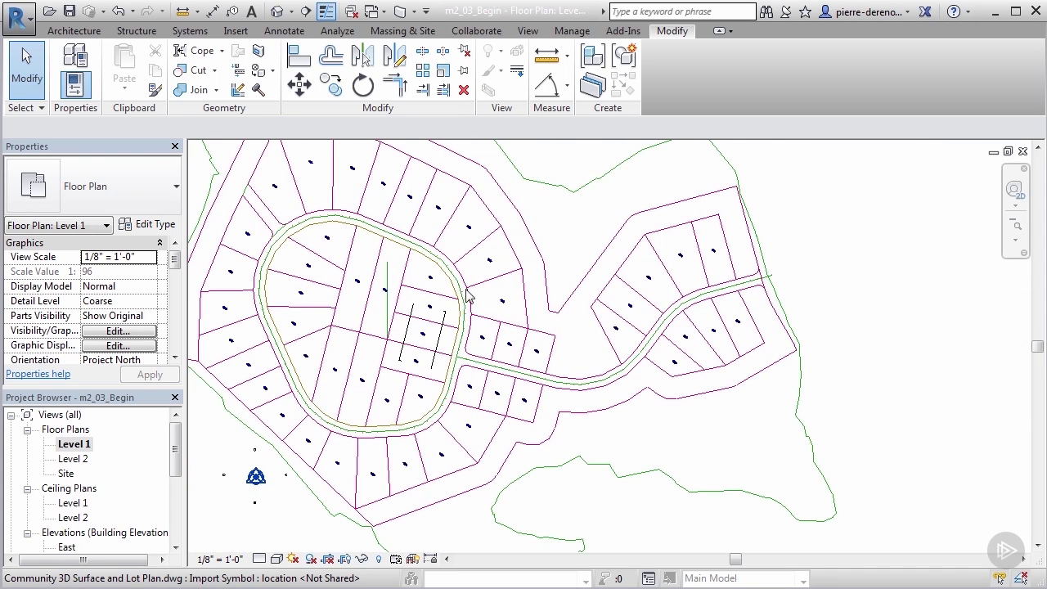
scroll(446, 303, "down", 2)
scroll(292, 467, "up", 6)
Window-select the base point symbols and filter out Survey Point, keeping Project Base Point.
left_click_drag(248, 404, 315, 462)
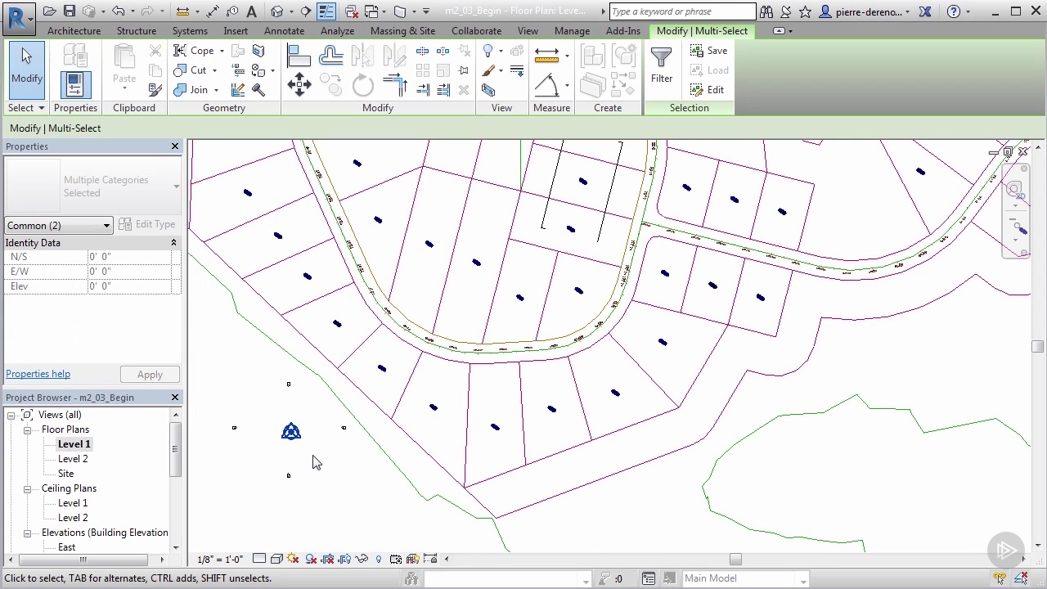
left_click(664, 73)
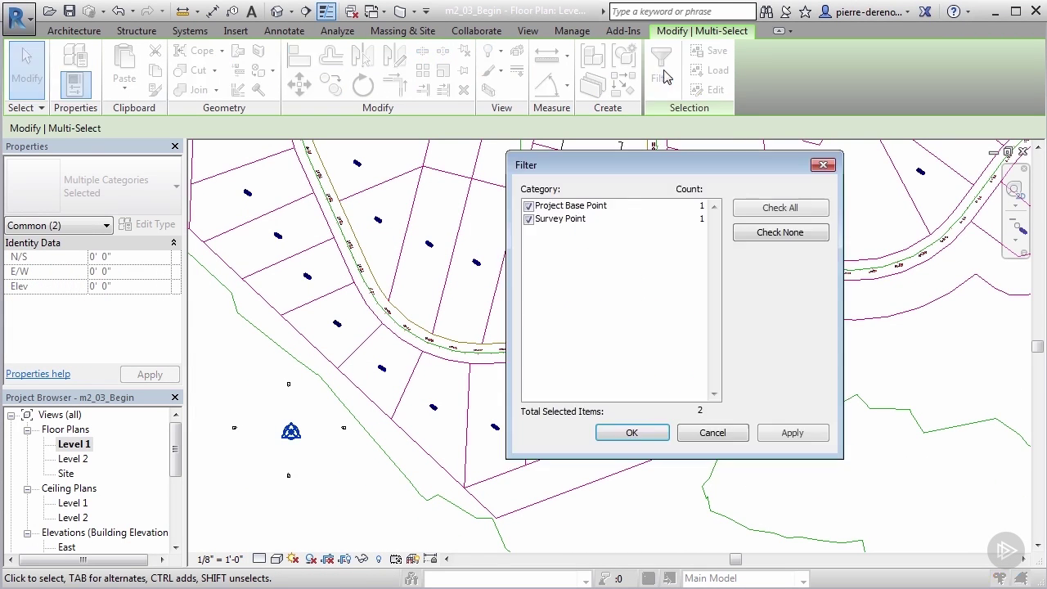
left_click(529, 219)
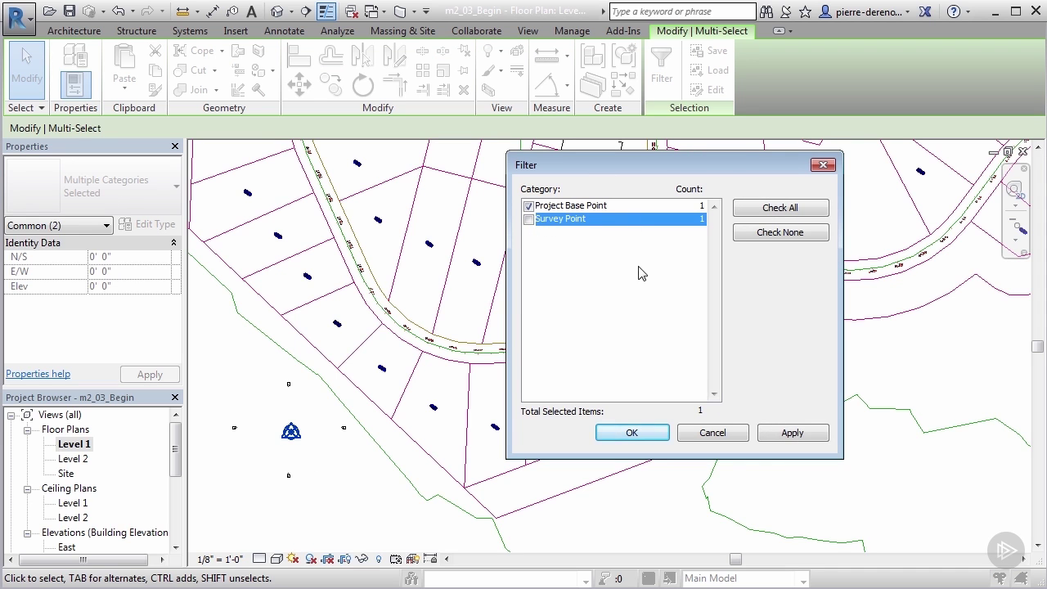
left_click(778, 435)
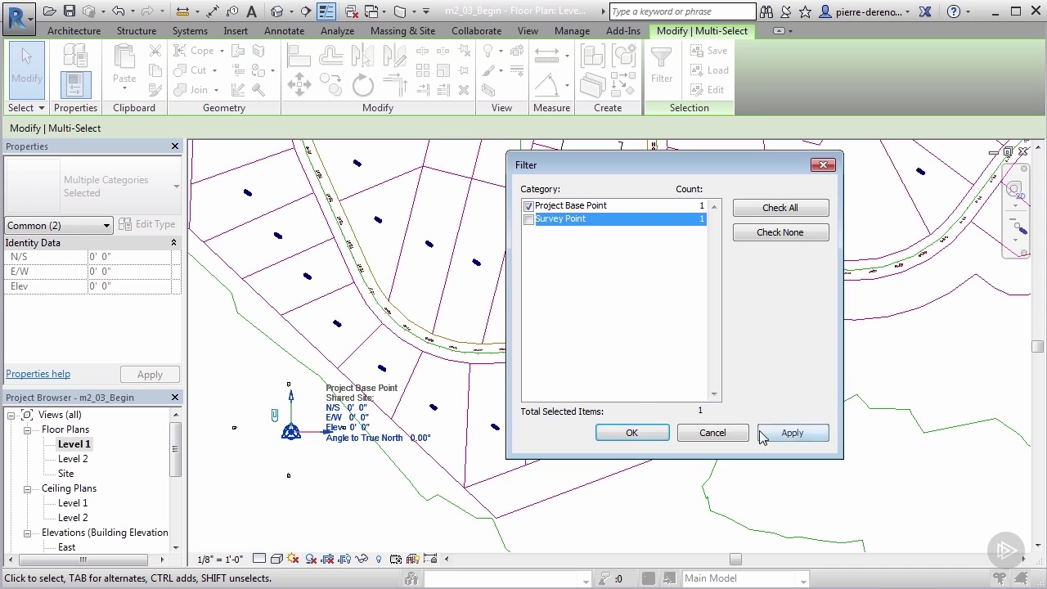
left_click(659, 435)
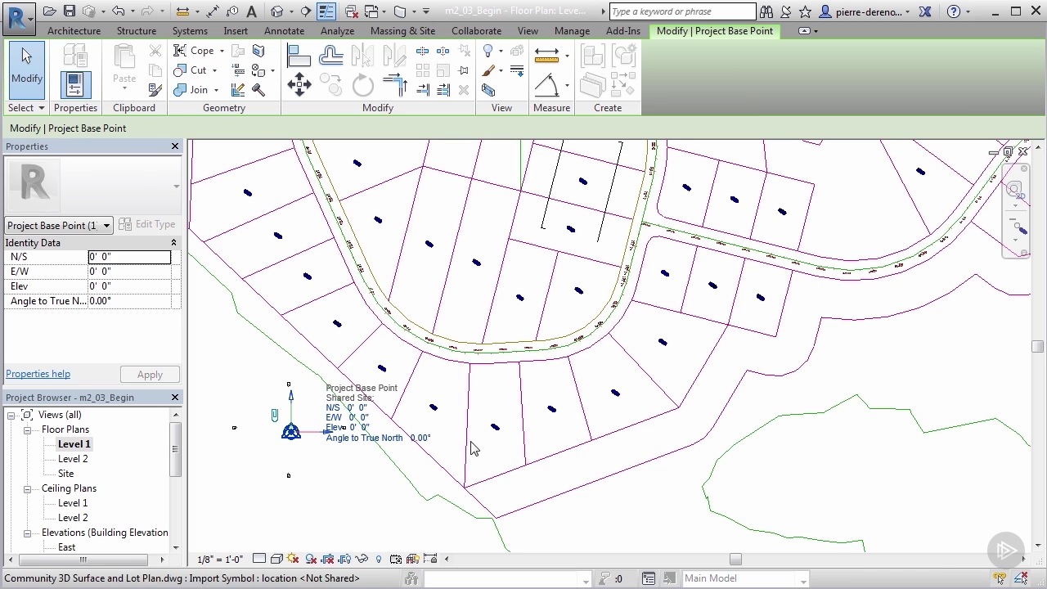
Set the Project Base Point's Angle to True North to 14.24°, then deselect it.
left_click(430, 439)
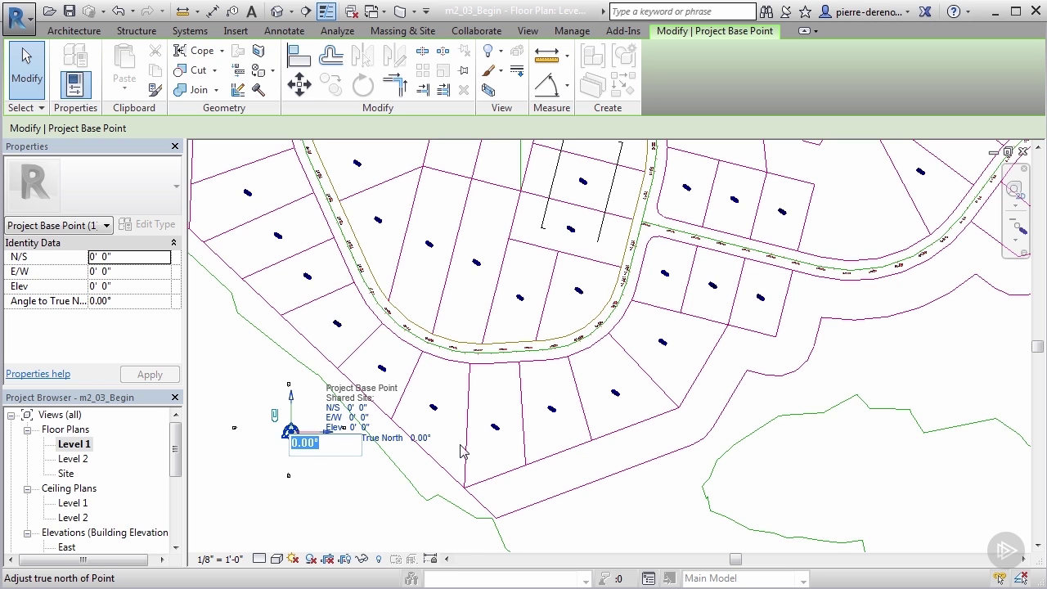
type("14.24")
key("Return")
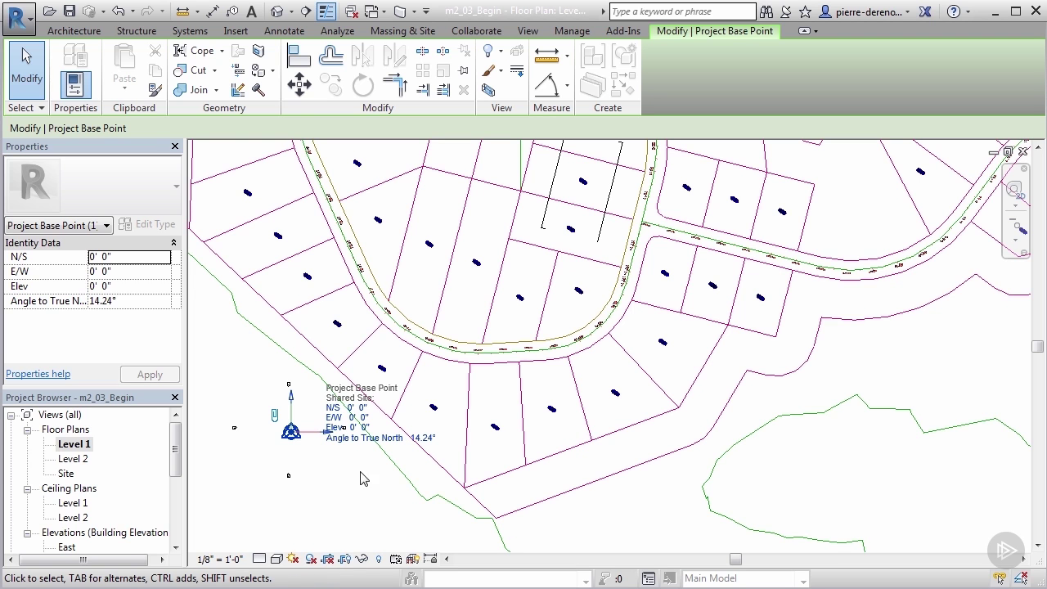
left_click(29, 79)
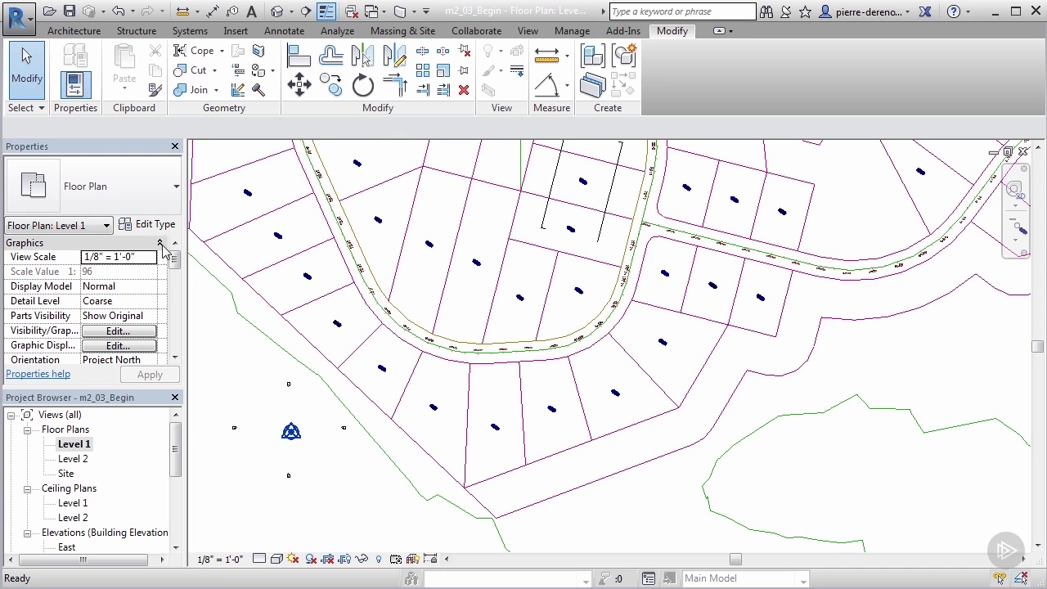
Select the imported Community 3D Surface and Lot Plan.dwg and start rotating it.
scroll(175, 263, "down", 1)
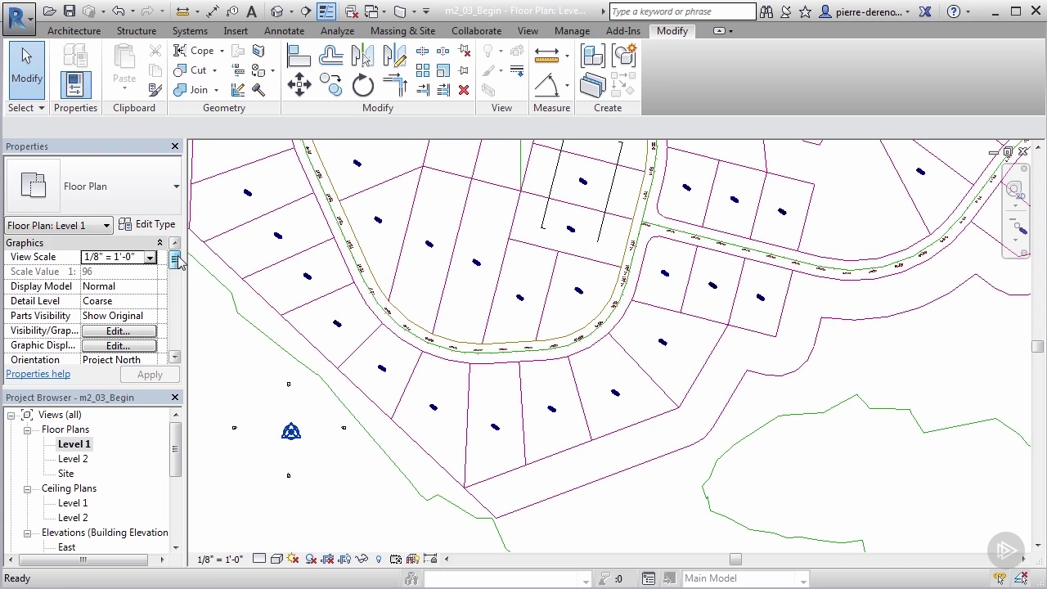
scroll(175, 270, "up", 1)
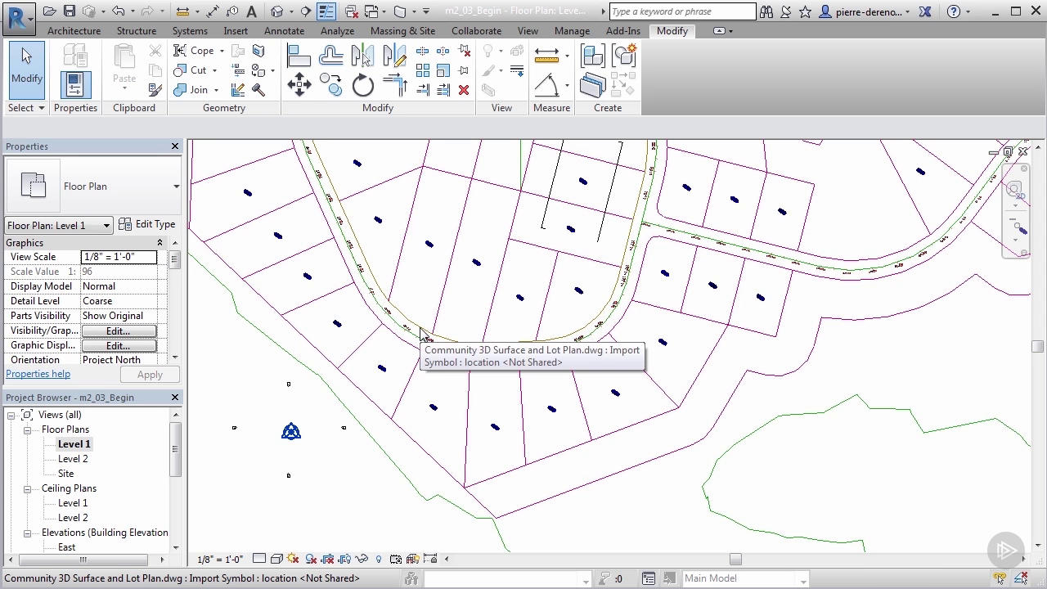
scroll(352, 437, "down", 5)
left_click(442, 250)
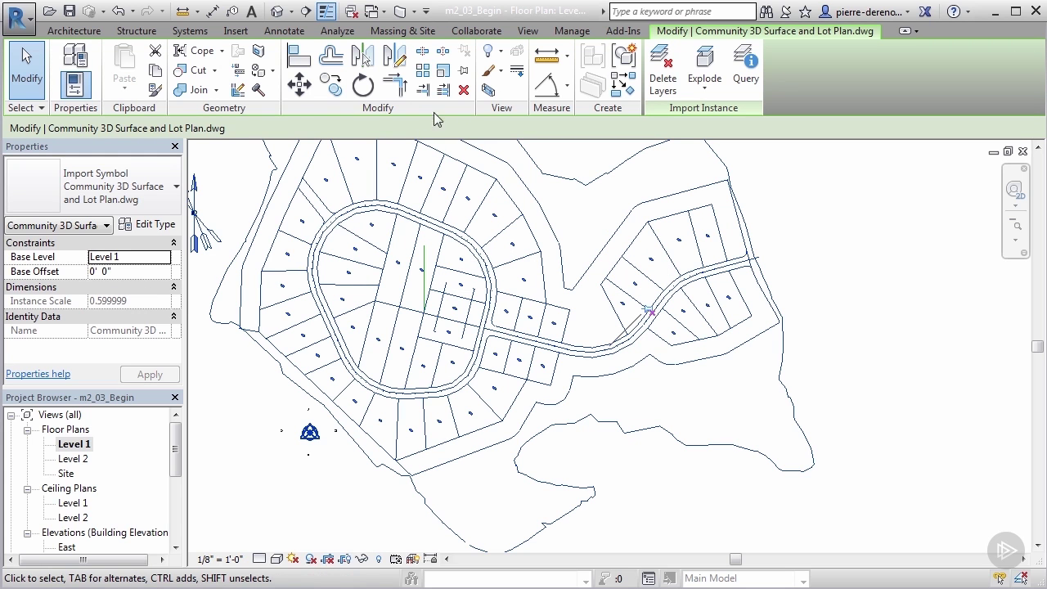
left_click(363, 84)
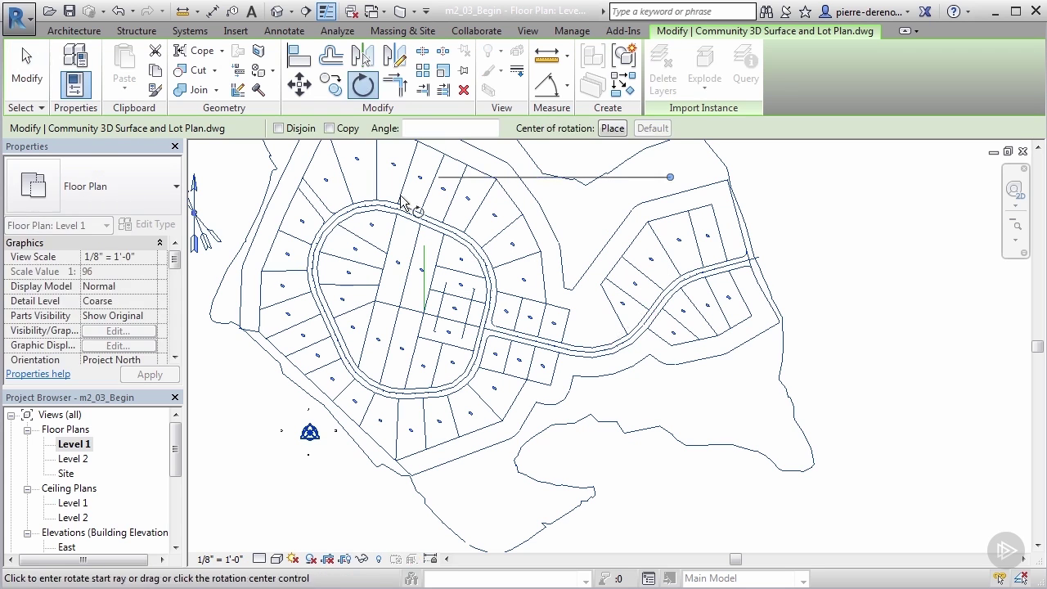
scroll(426, 306, "up", 2)
scroll(344, 360, "down", 2)
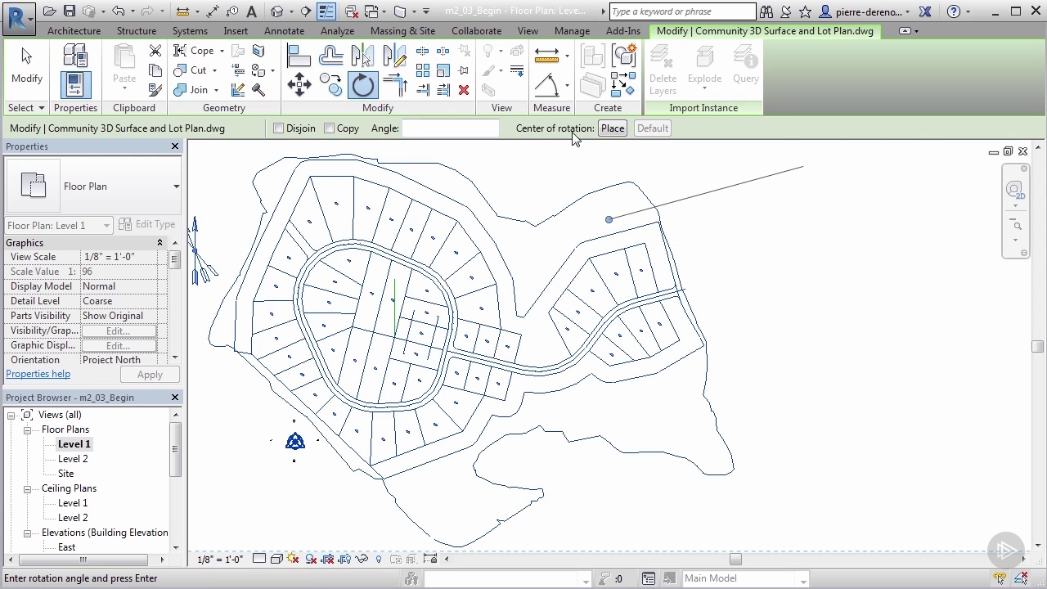
Rotate the DWG 14.24° about the green line's endpoint so the lot line runs vertical.
left_click(612, 128)
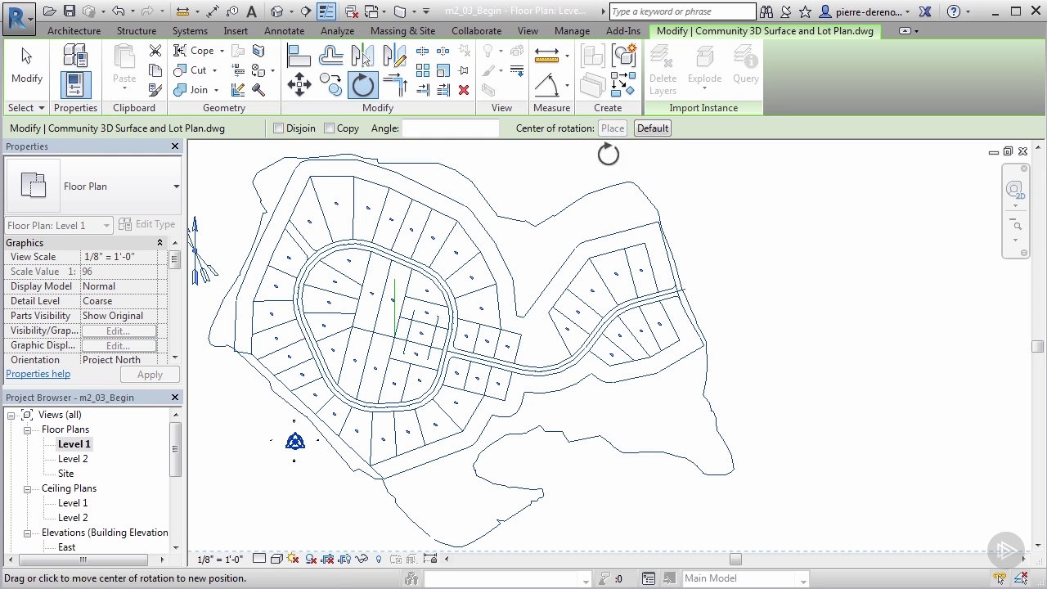
left_click(395, 335)
scroll(395, 340, "up", 8)
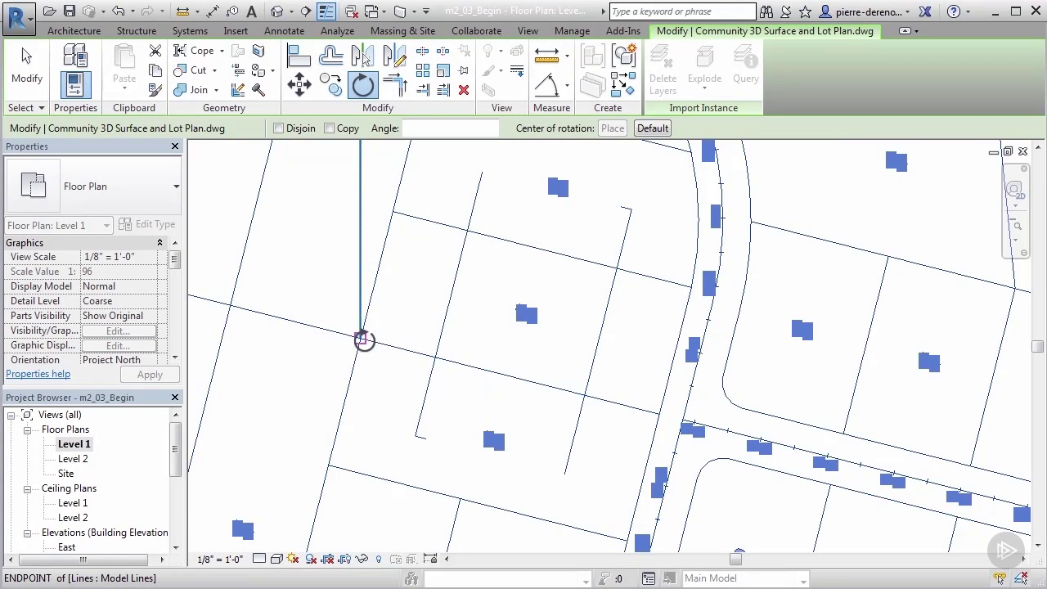
left_click(363, 340)
scroll(374, 355, "down", 5)
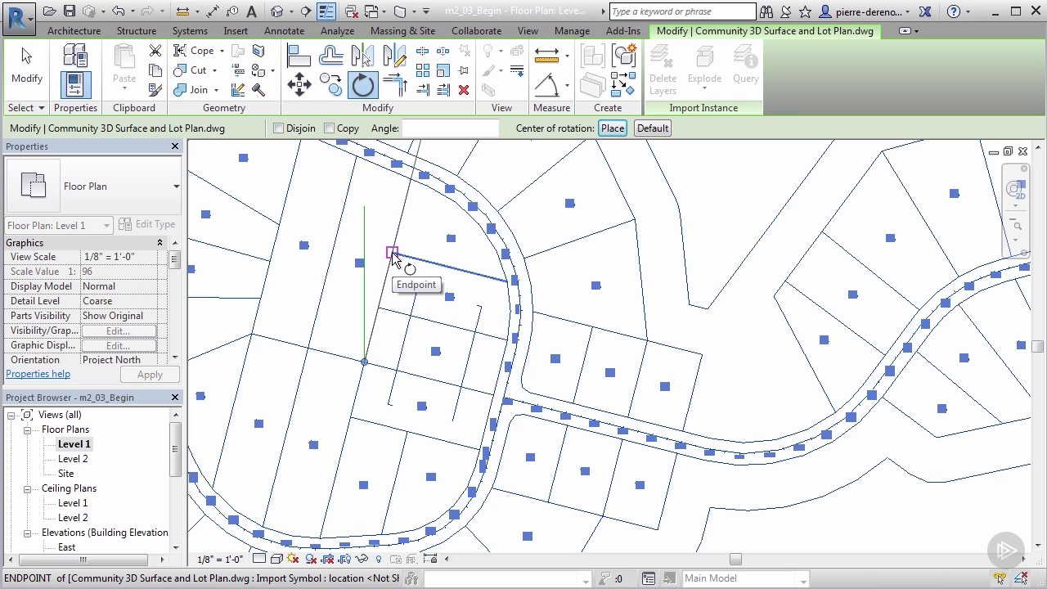
left_click(393, 254)
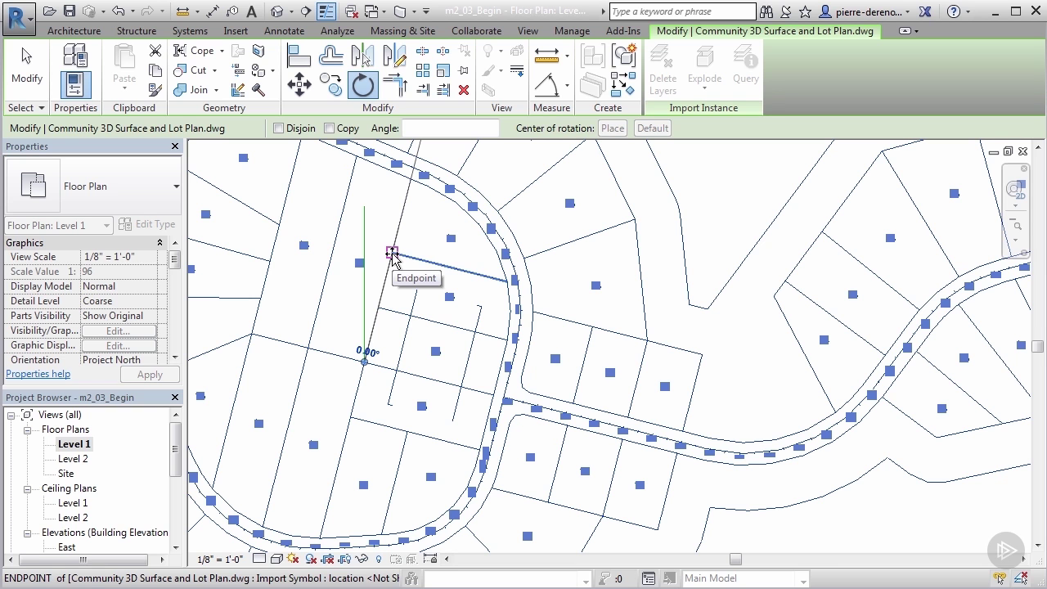
left_click(367, 248)
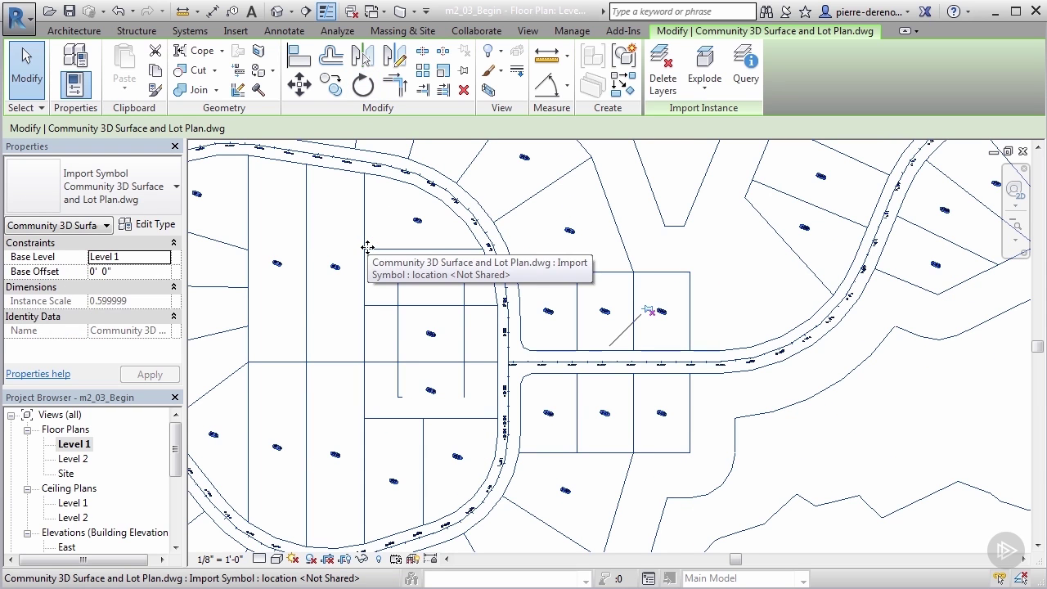
left_click(31, 82)
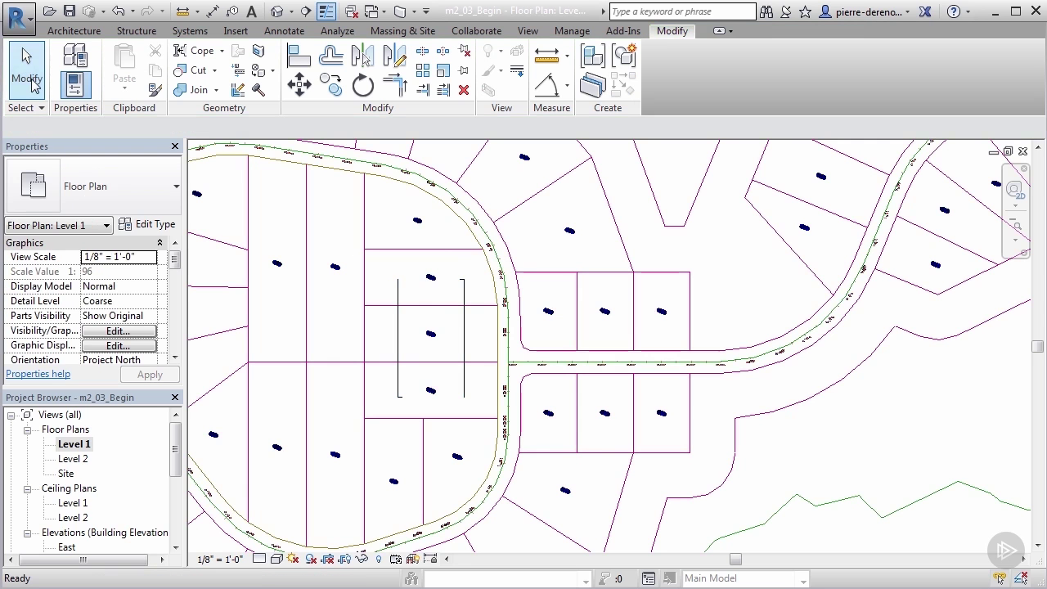
scroll(290, 314, "down", 5)
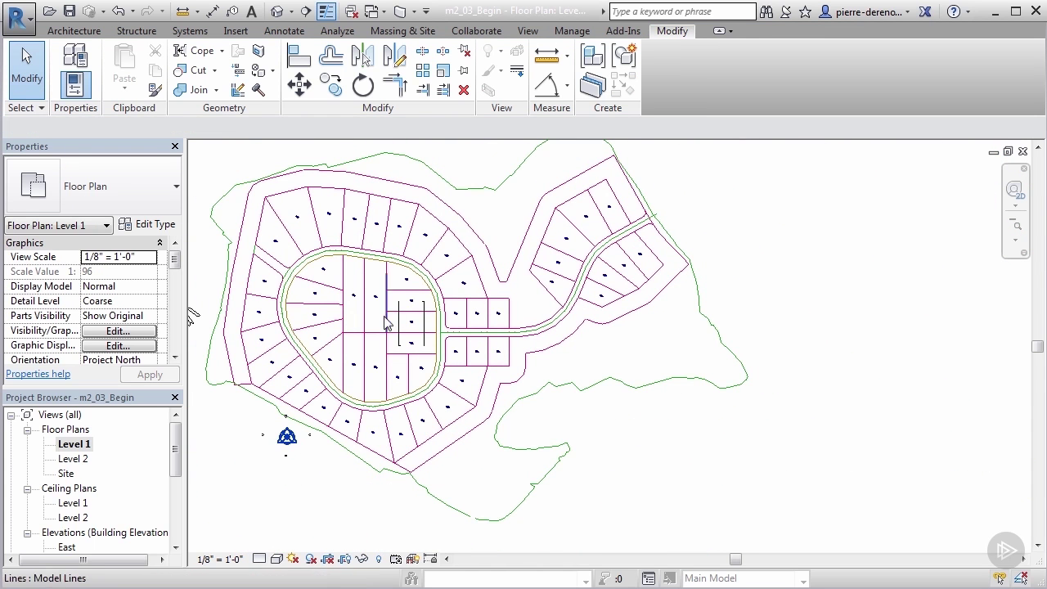
scroll(180, 266, "down", 1)
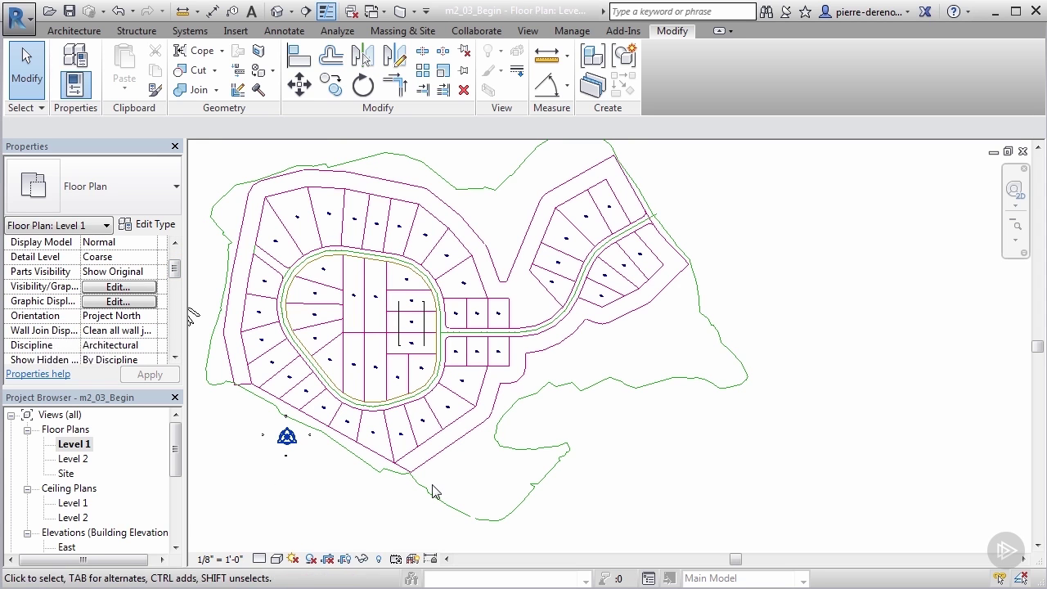
scroll(260, 502, "down", 1)
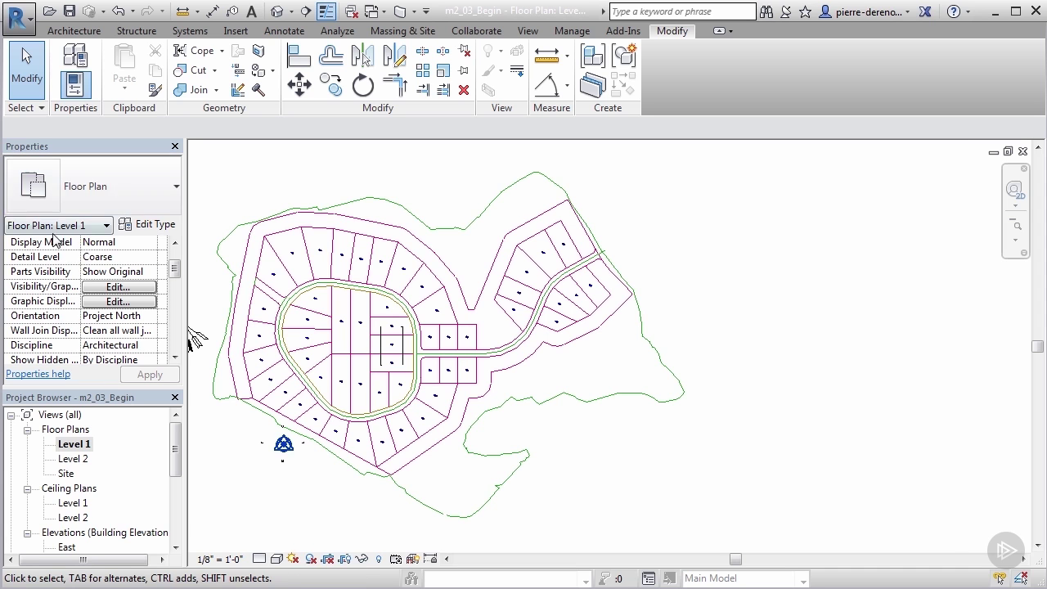
left_click(144, 319)
left_click(150, 317)
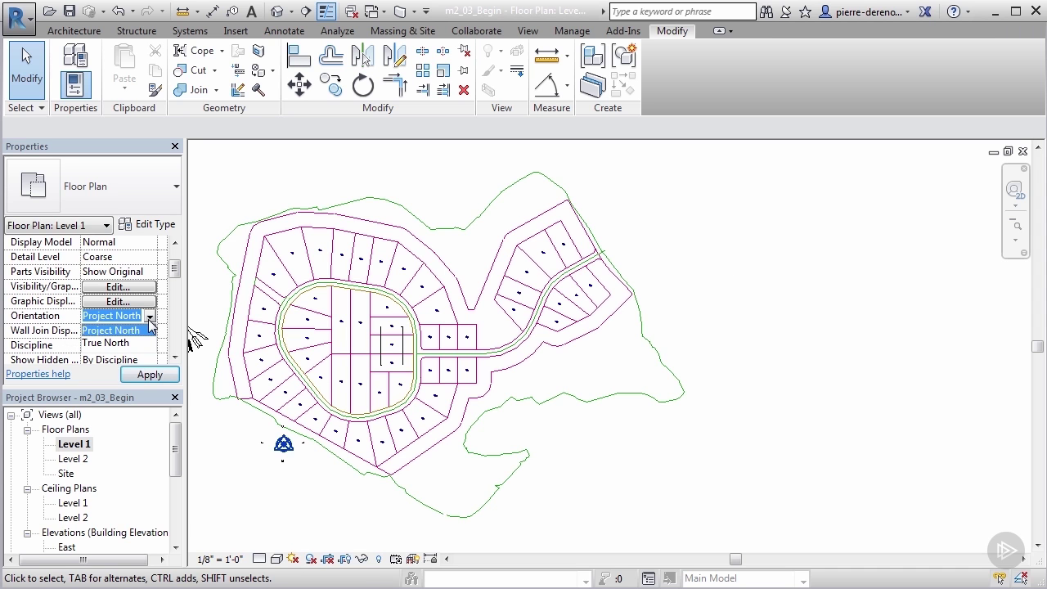
left_click(121, 343)
left_click(143, 375)
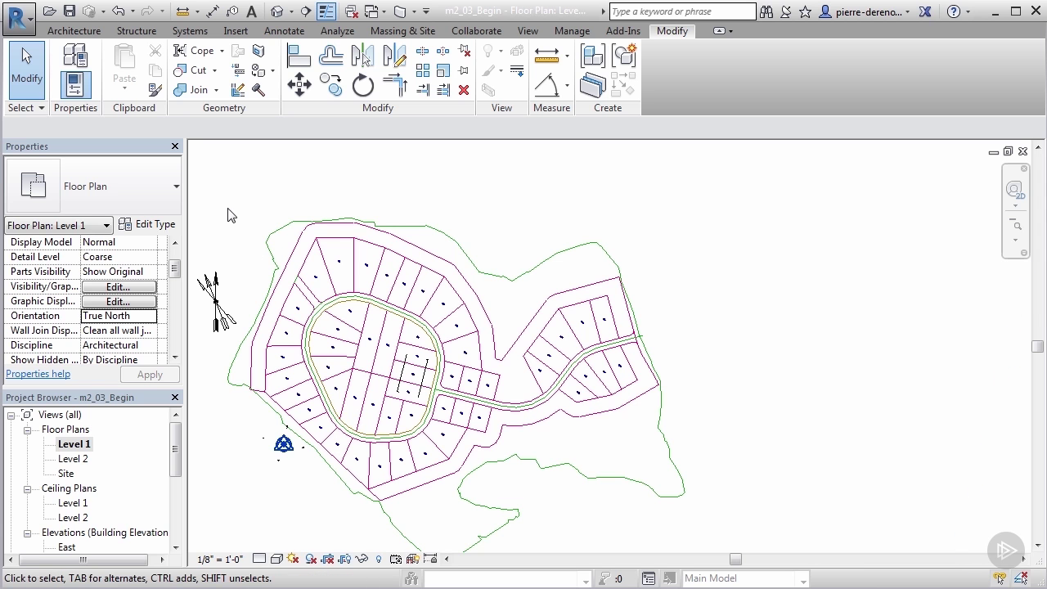
left_click(150, 315)
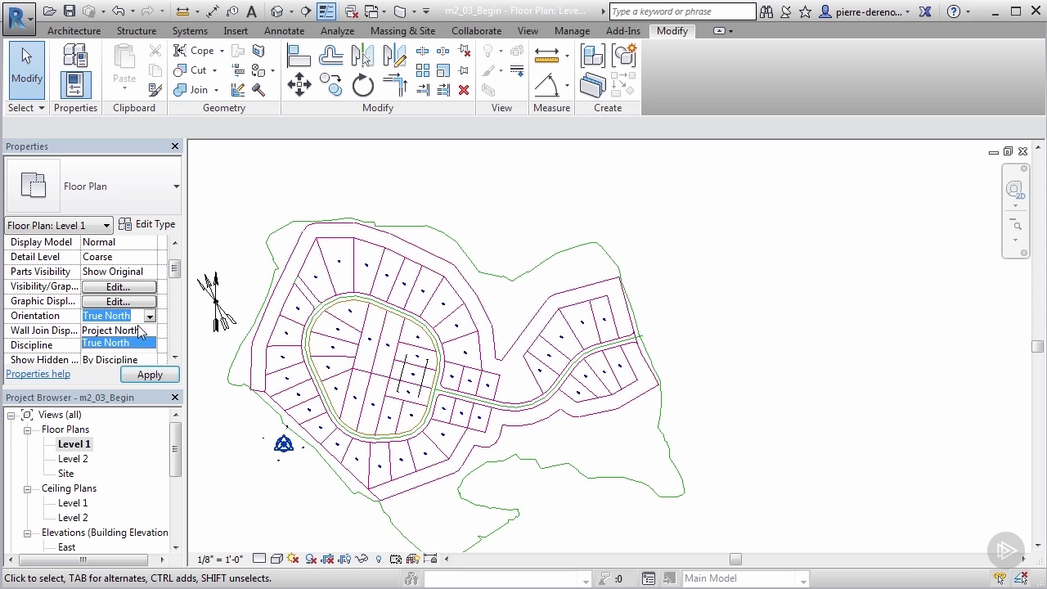
left_click(123, 329)
left_click(149, 373)
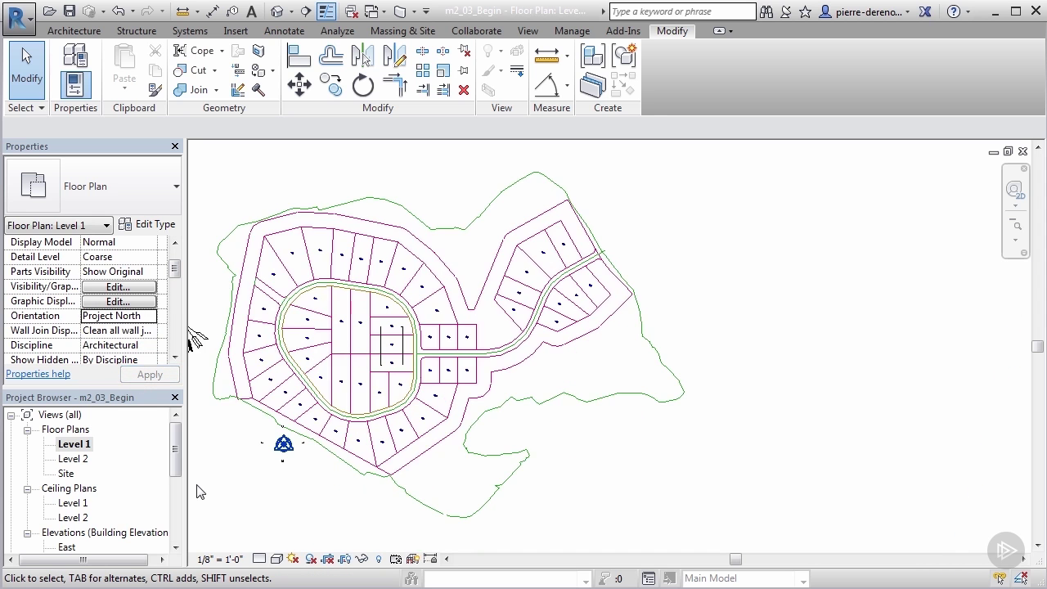
Open the Site plan view and zoom to fit the whole site.
double_click(67, 474)
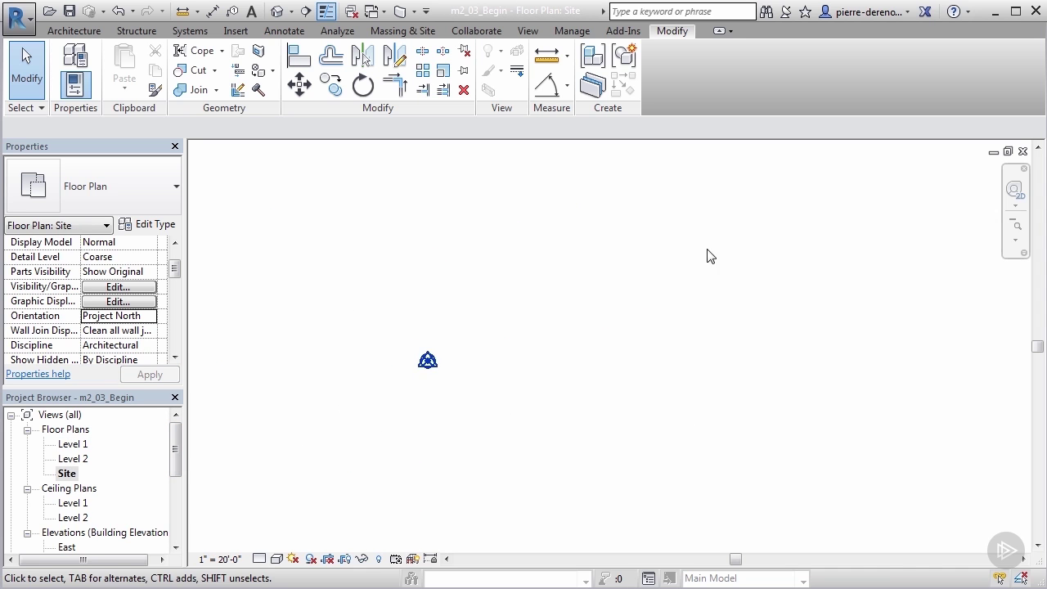
right_click(629, 194)
left_click(672, 351)
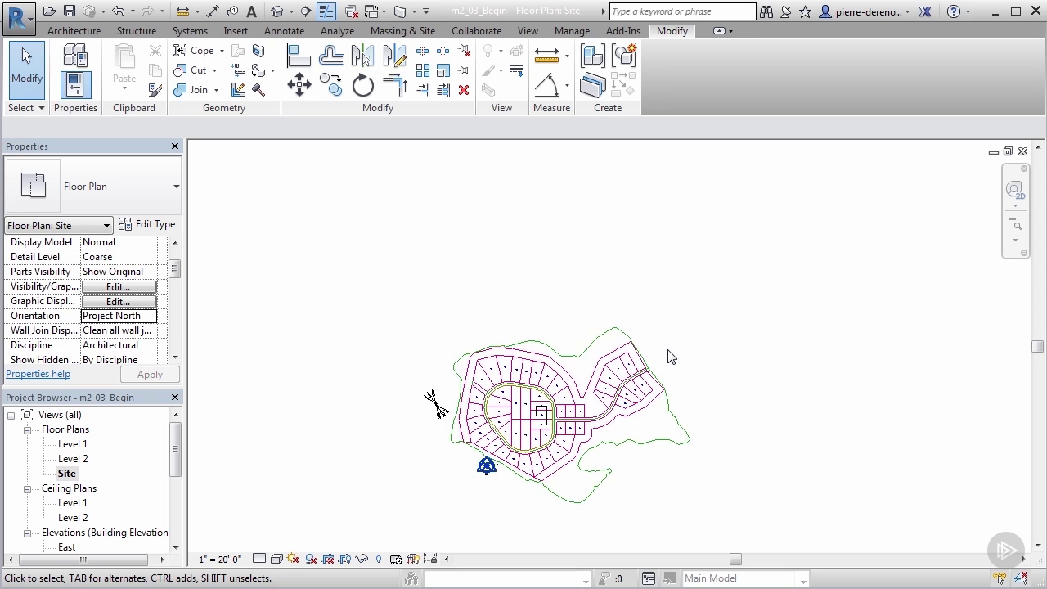
scroll(704, 524, "up", 2)
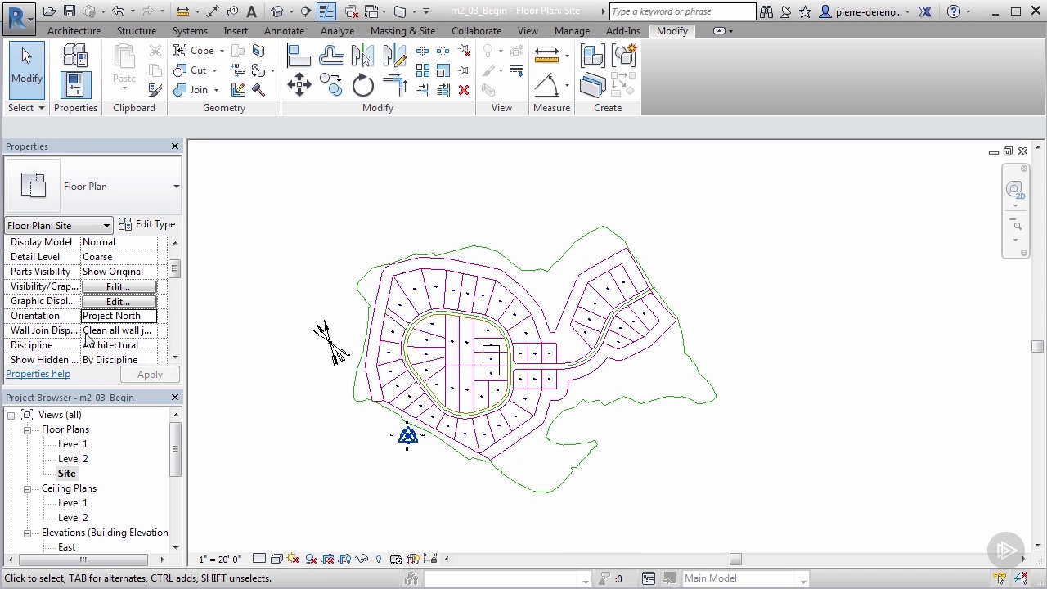
Set the Site view's Orientation to True North and apply it.
left_click(145, 320)
left_click(151, 318)
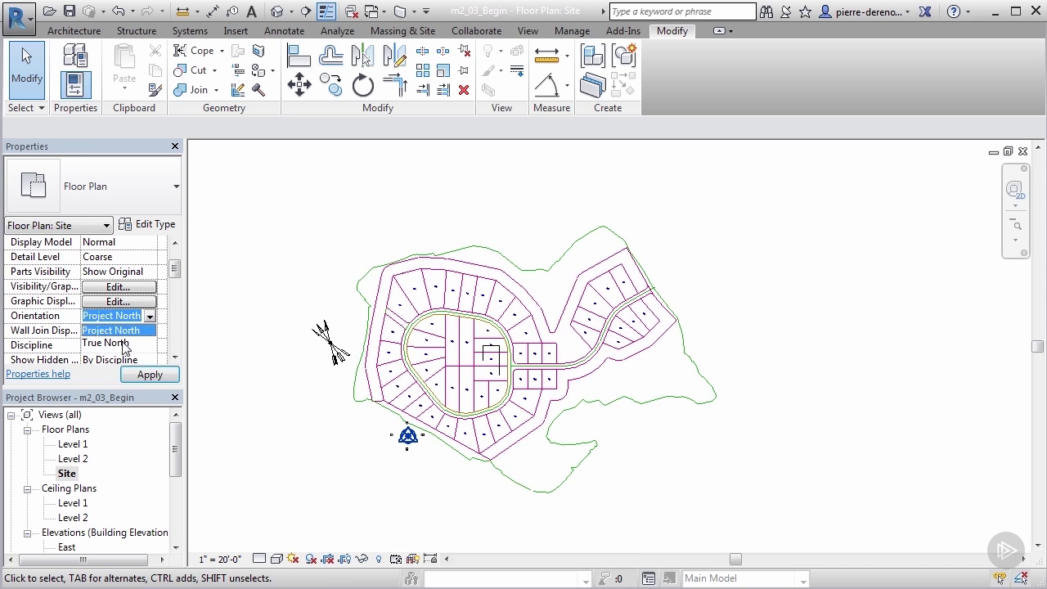
left_click(123, 343)
left_click(140, 374)
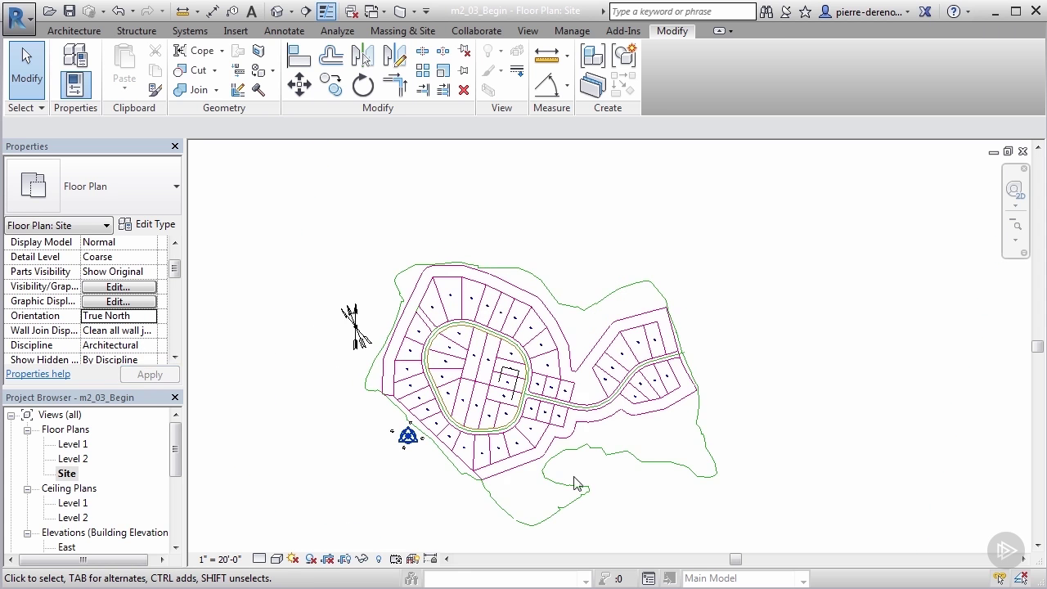
scroll(633, 505, "up", 2)
scroll(695, 496, "down", 1)
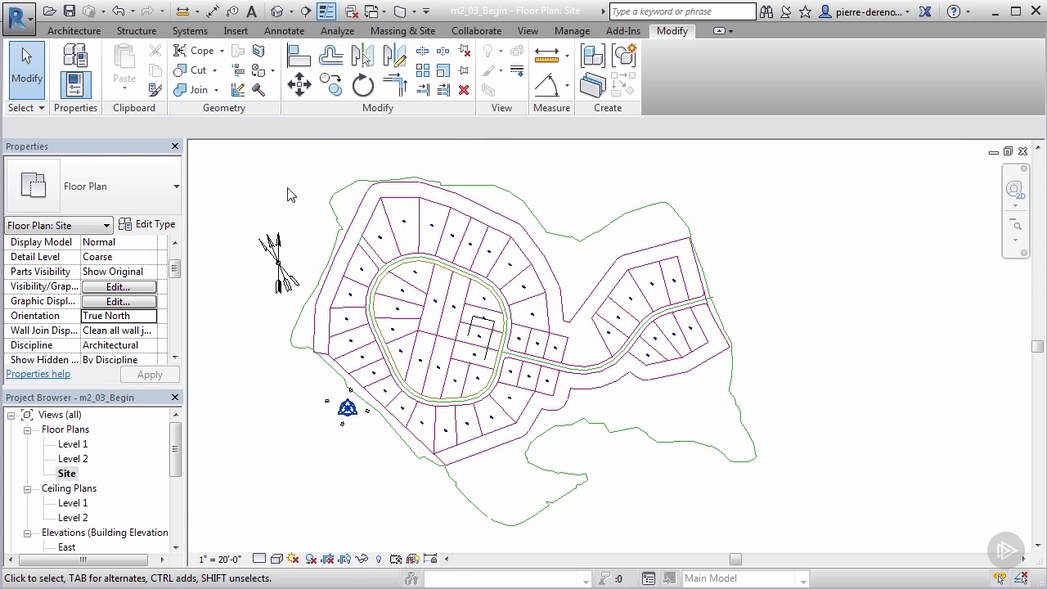
Return to the Level 1 floor plan in Project North orientation and zoom in.
double_click(71, 444)
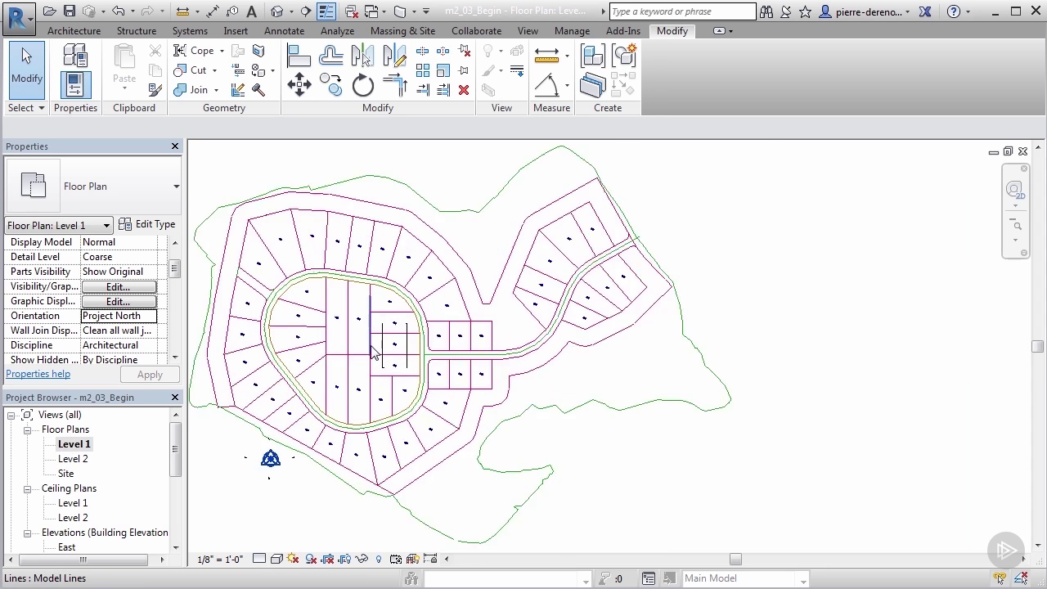
scroll(372, 351, "up", 3)
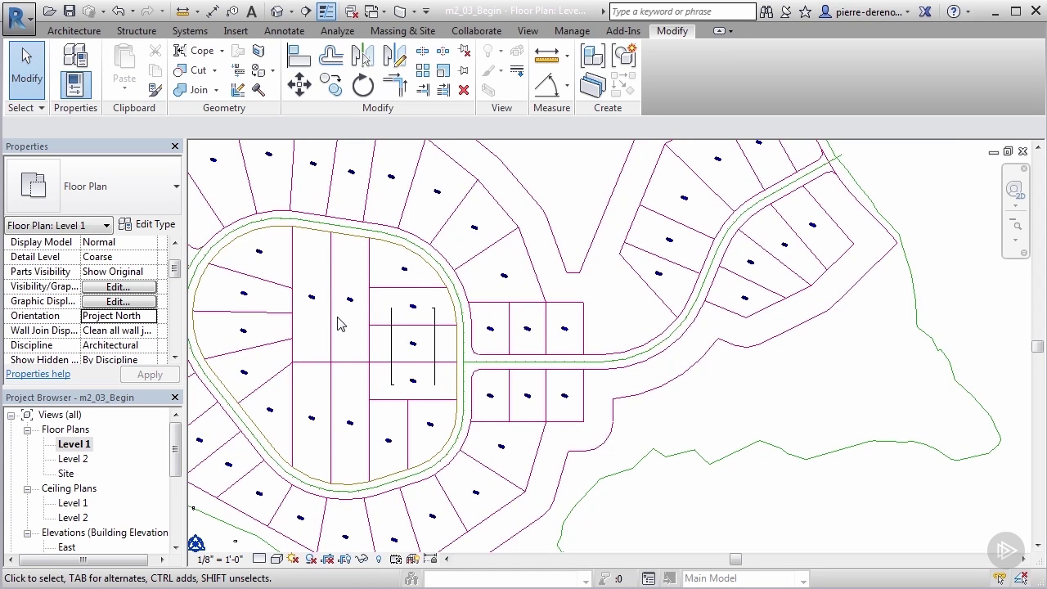